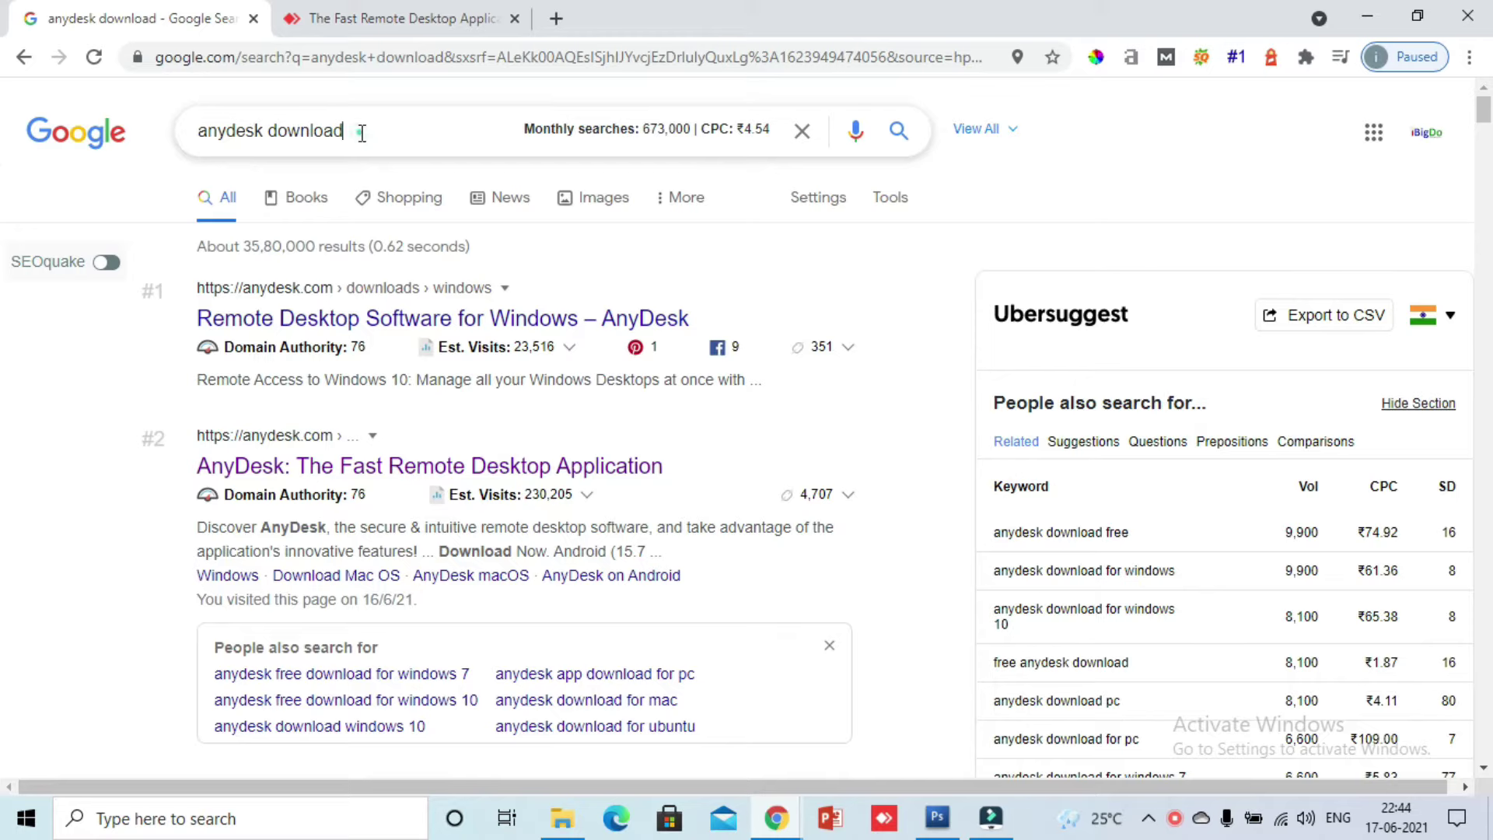
Open the "Remote Desktop Software for Windows – AnyDesk" search result in a separate background tab.
left_click(117, 391)
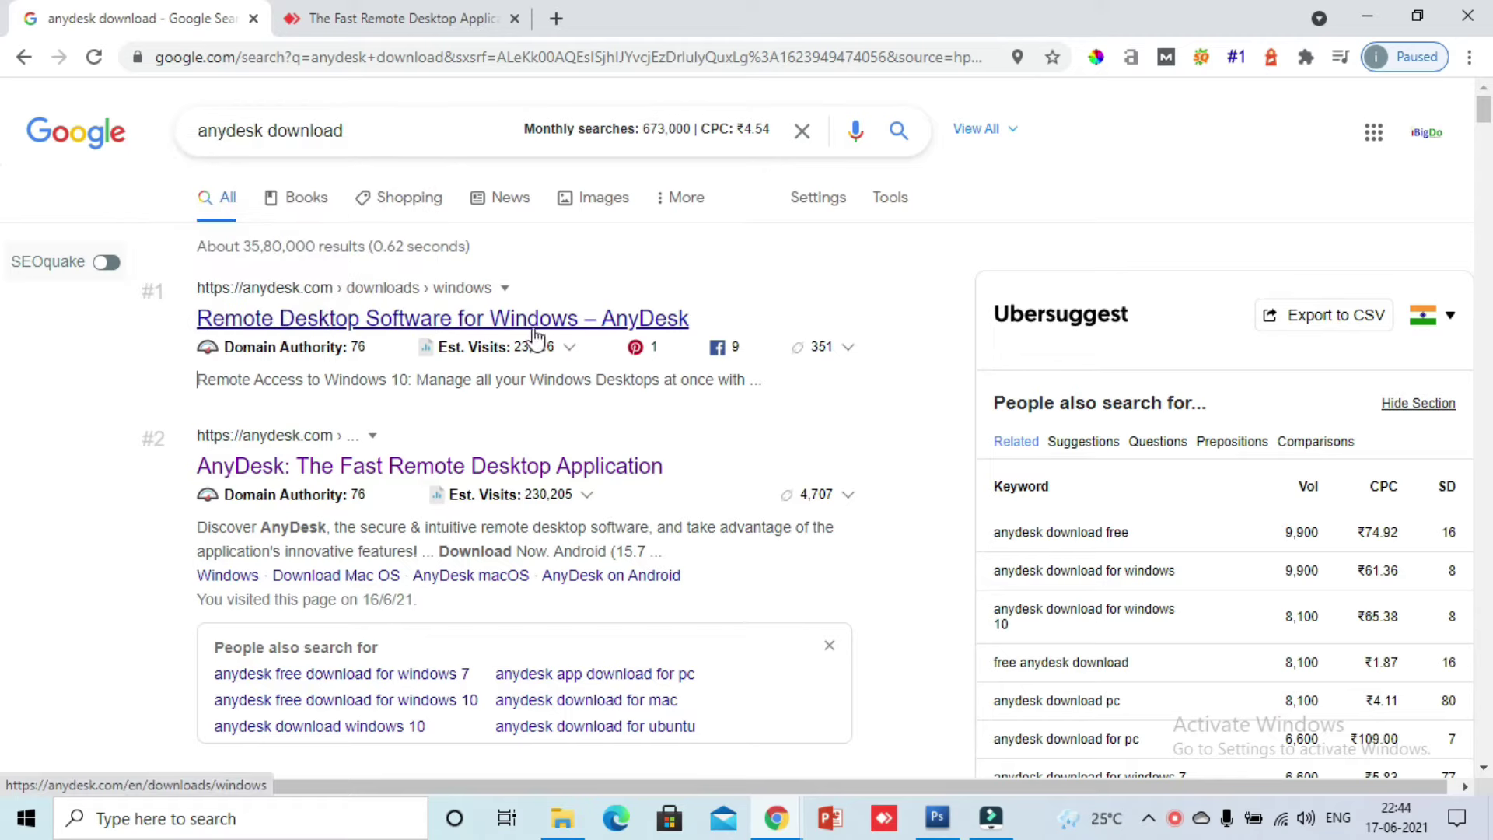
middle_click(342, 319)
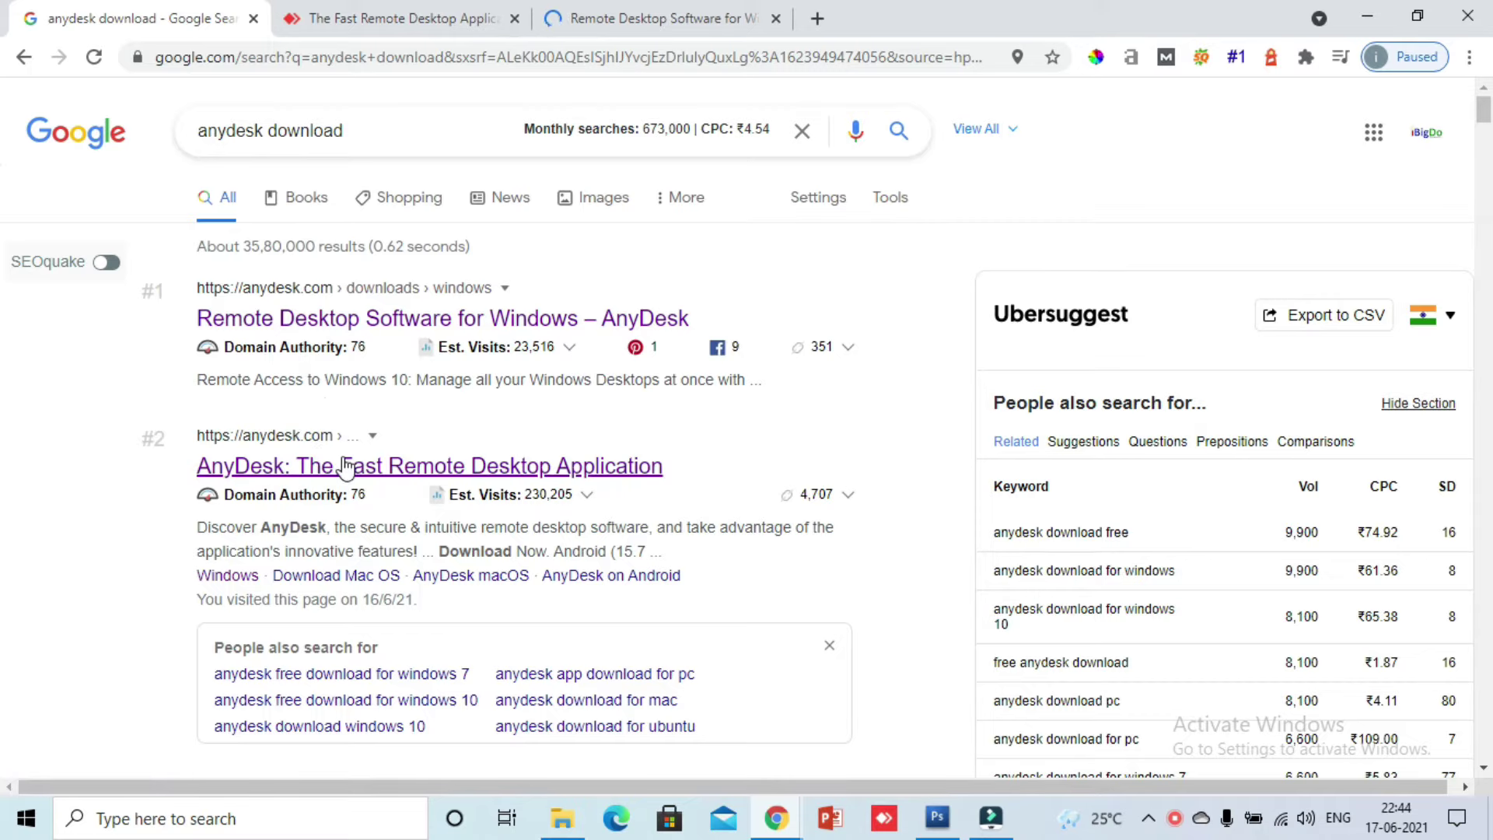
Examine the open AnyDesk homepage, from its download offer through the "Why AnyDesk?" features to the "All Platforms. All Devices." section.
left_click(426, 12)
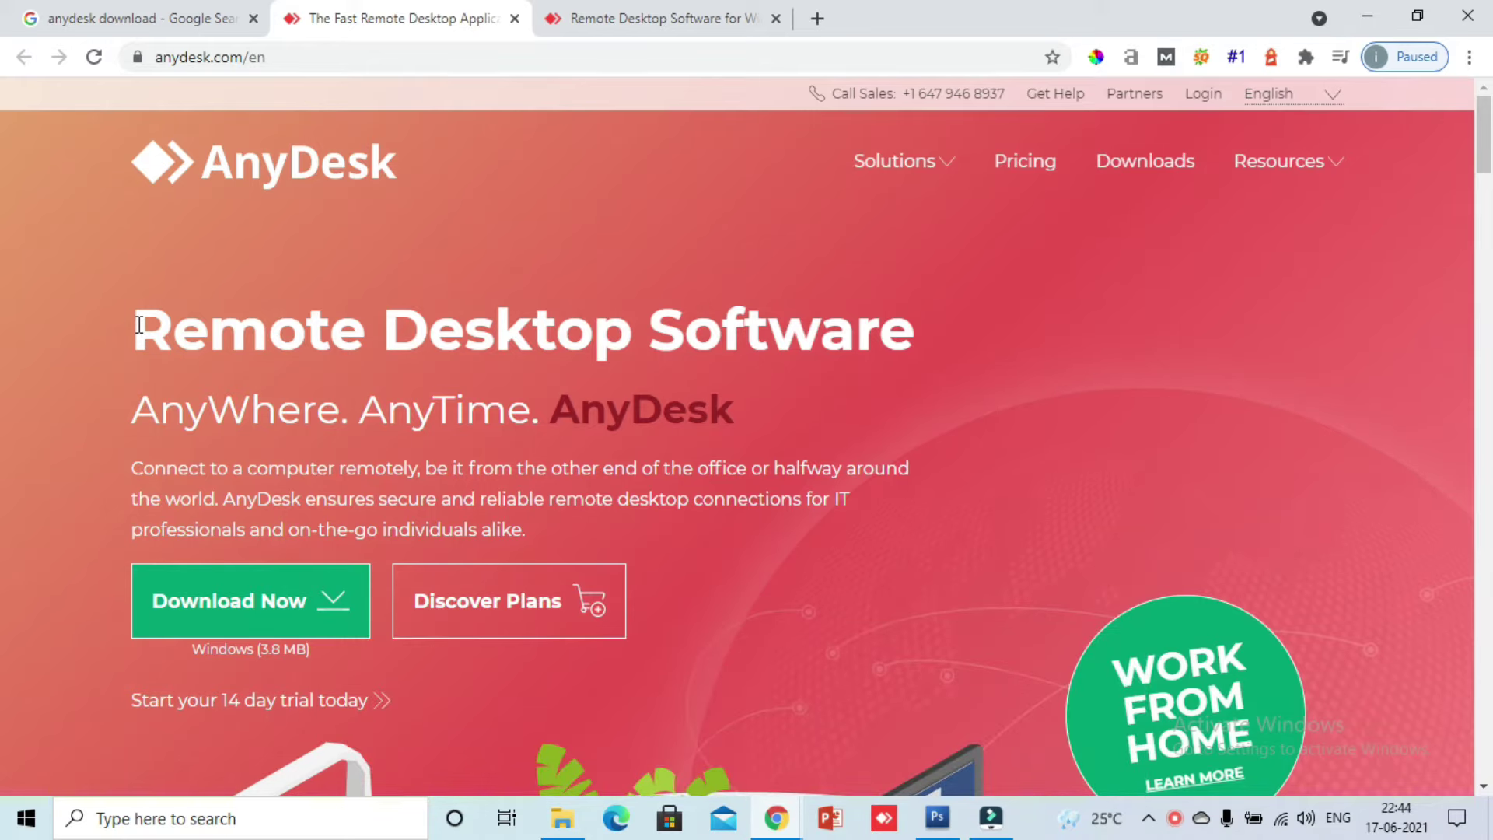
scroll(676, 477, "down", 4)
scroll(689, 482, "up", 4)
scroll(860, 626, "down", 8)
scroll(876, 602, "up", 8)
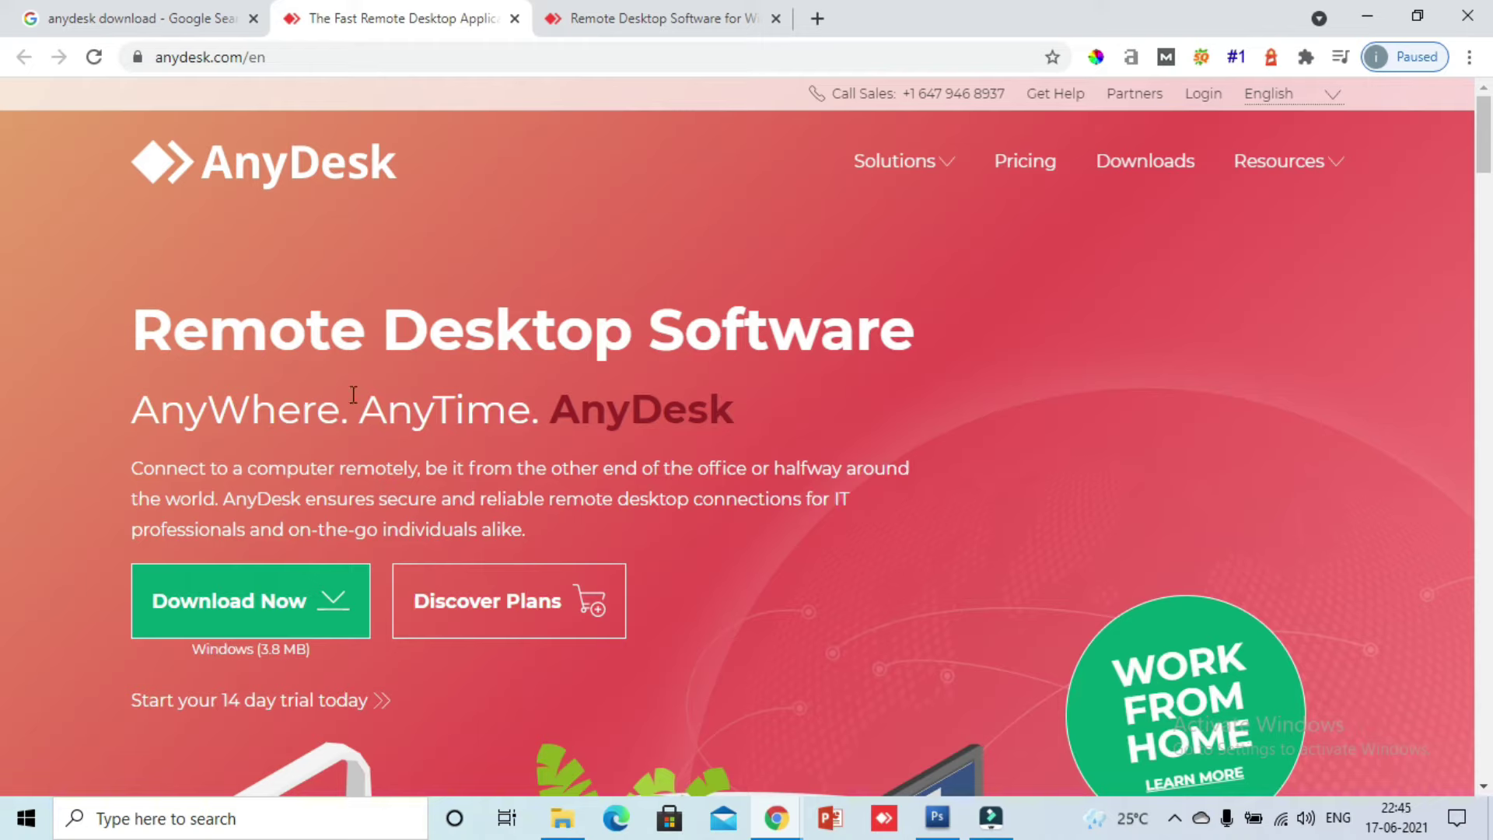
scroll(740, 480, "down", 12)
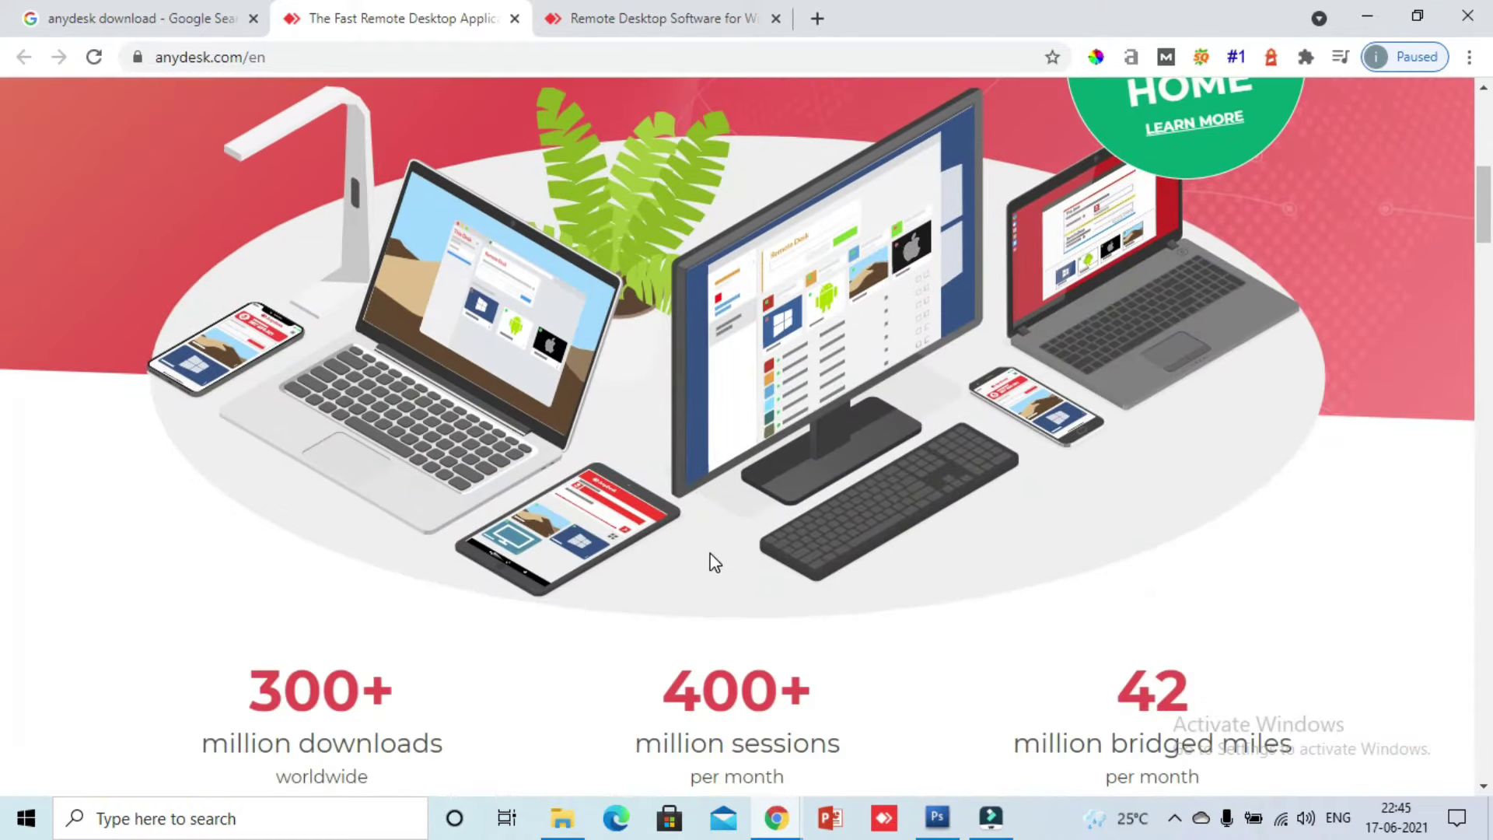
scroll(780, 517, "down", 3)
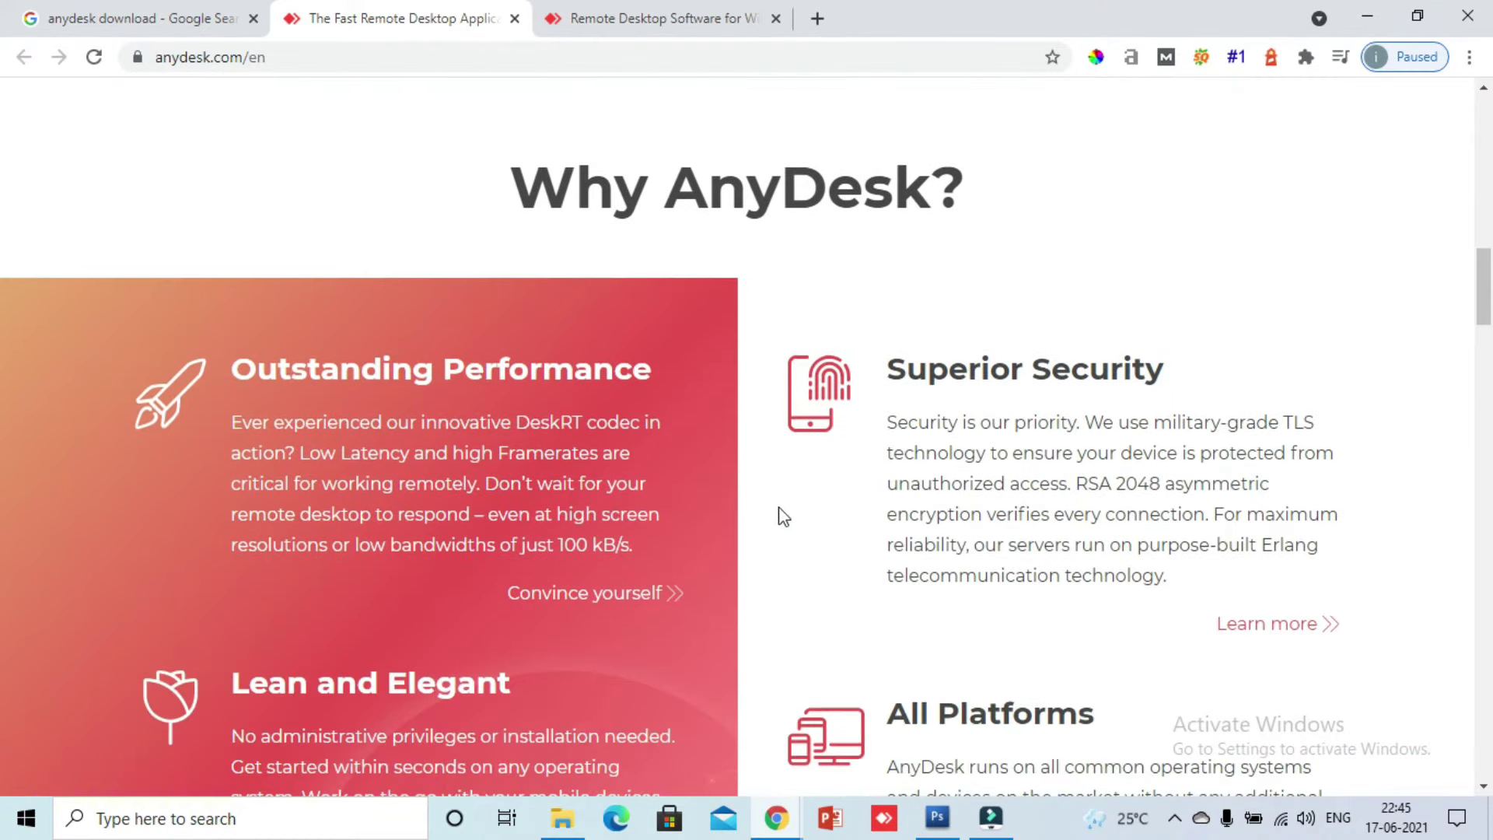
scroll(834, 342, "down", 3)
scroll(819, 517, "up", 3)
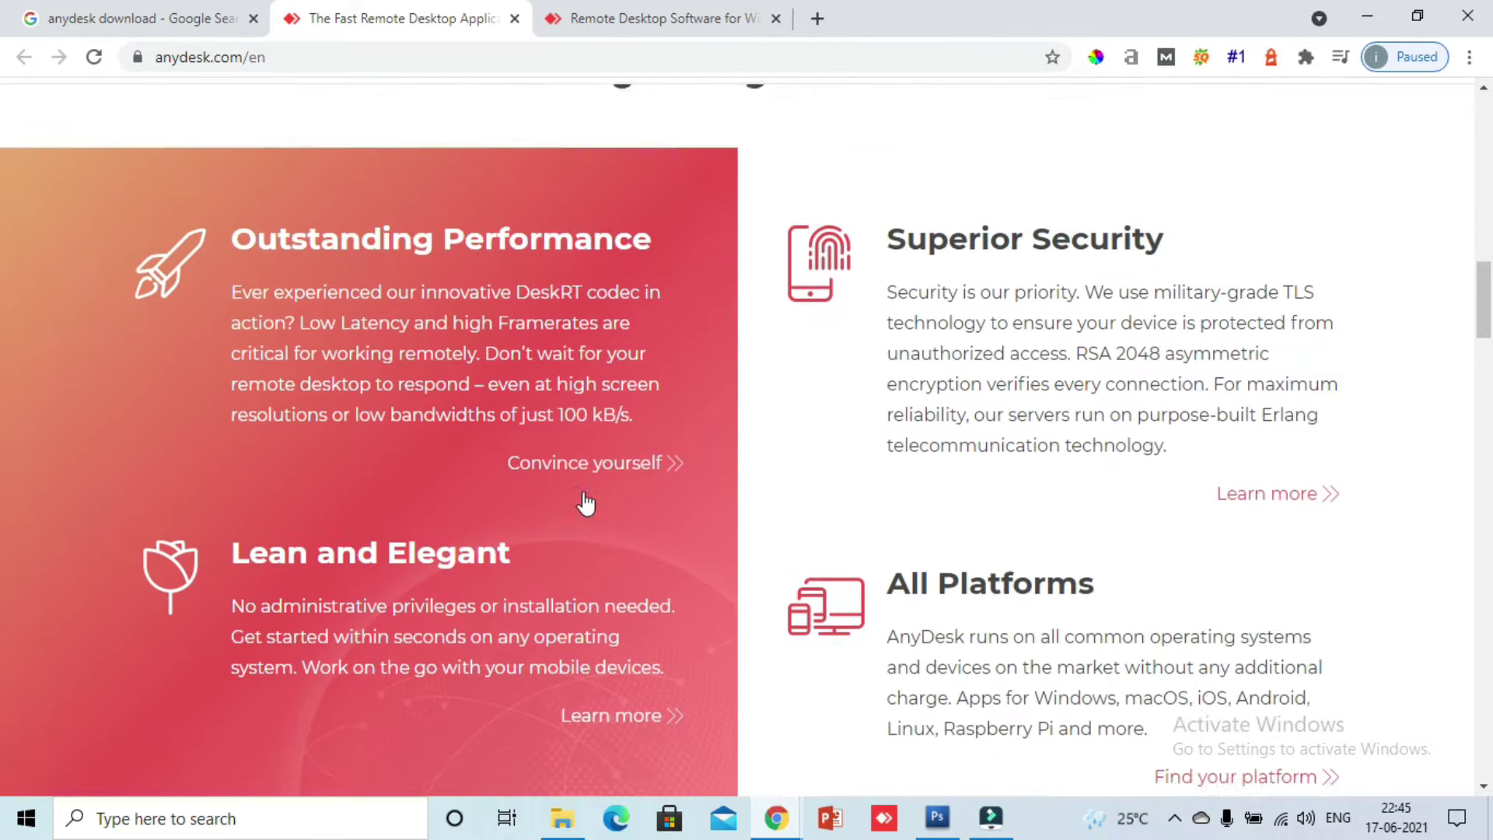
scroll(808, 521, "down", 3)
scroll(823, 523, "up", 6)
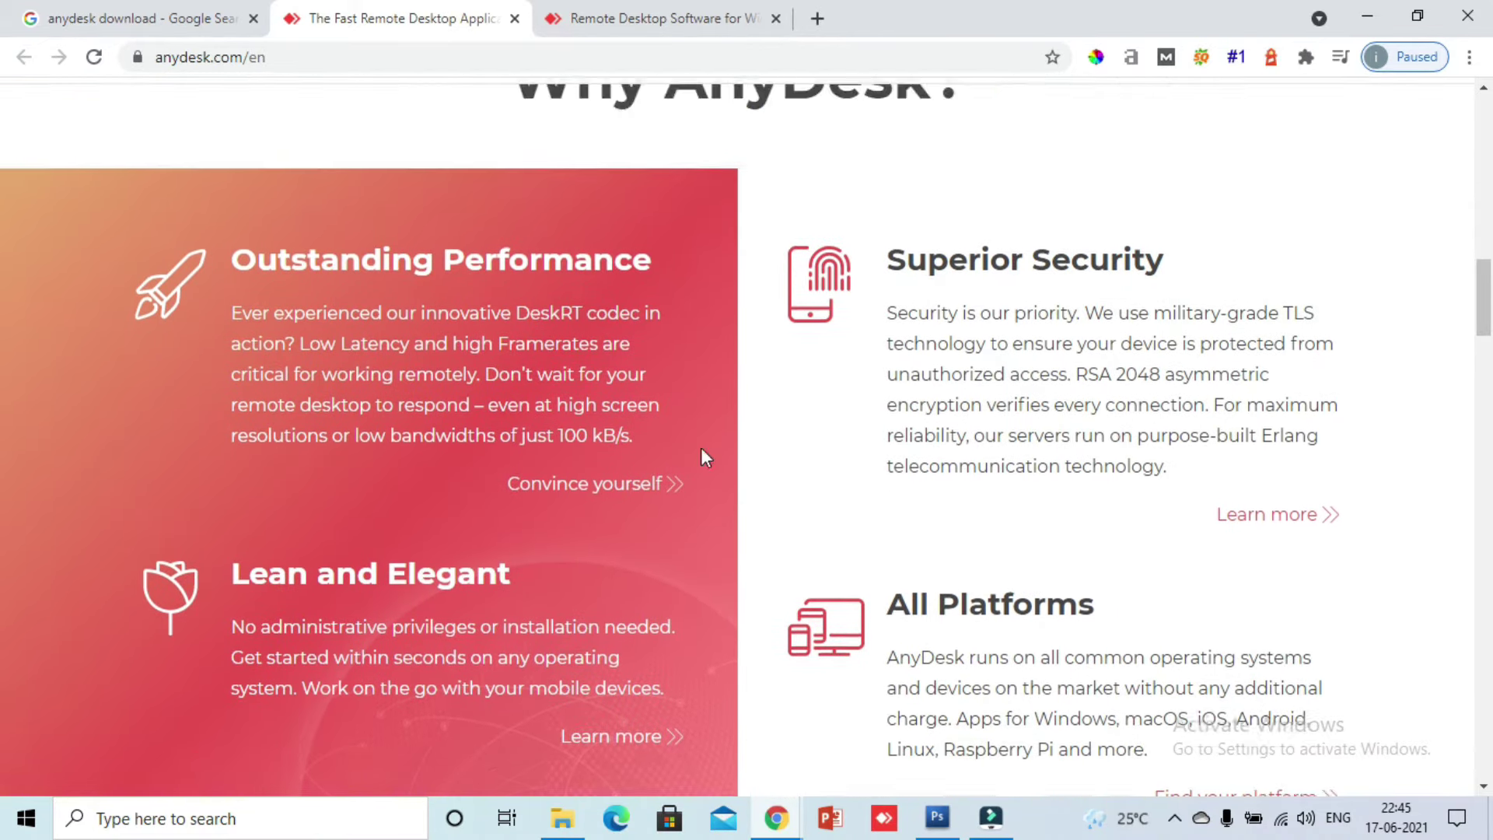
scroll(1166, 510, "down", 4)
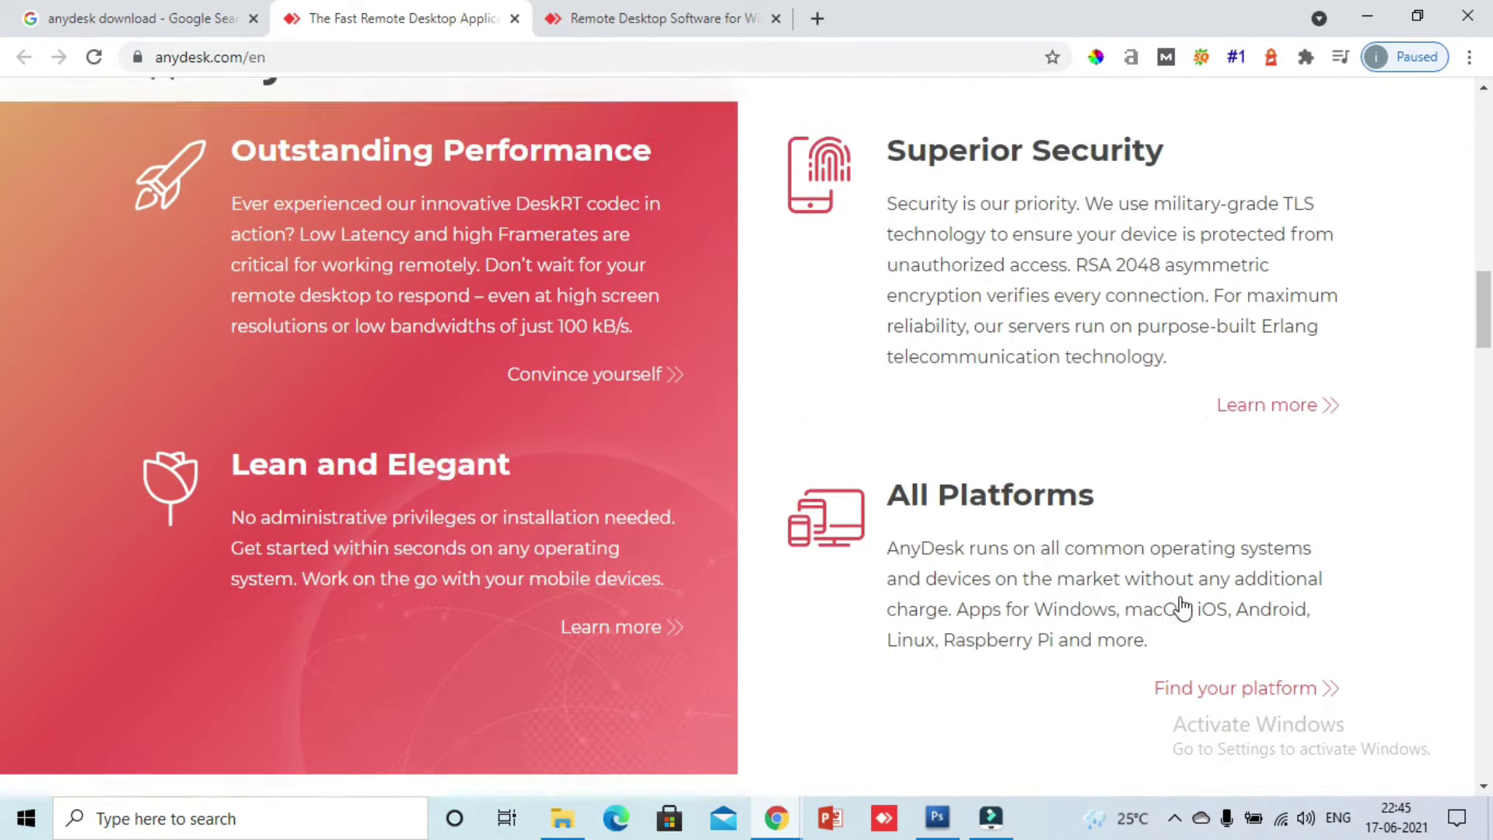
scroll(1099, 584, "up", 2)
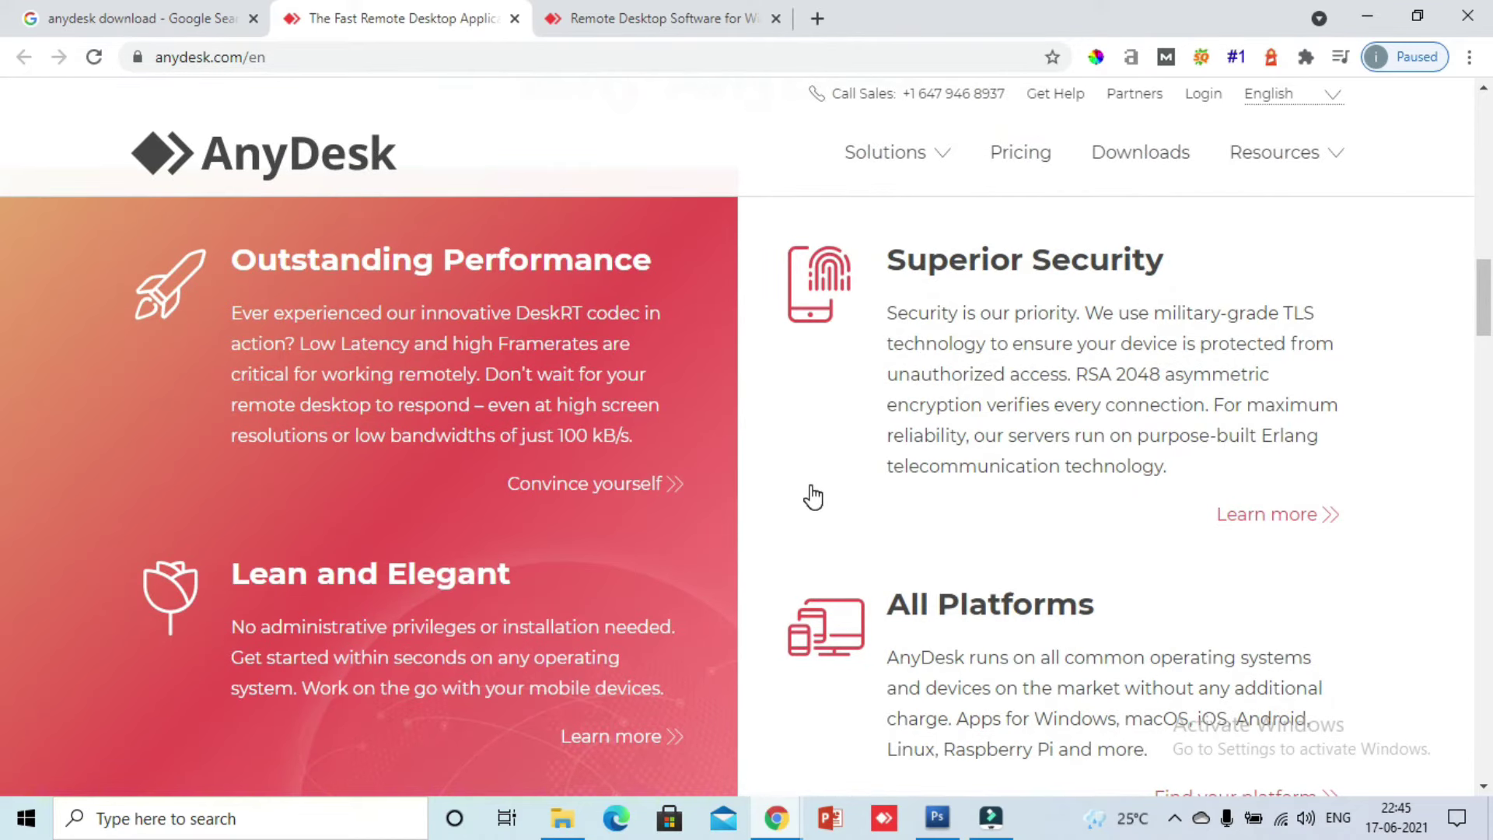
scroll(786, 497, "down", 3)
scroll(777, 517, "down", 4)
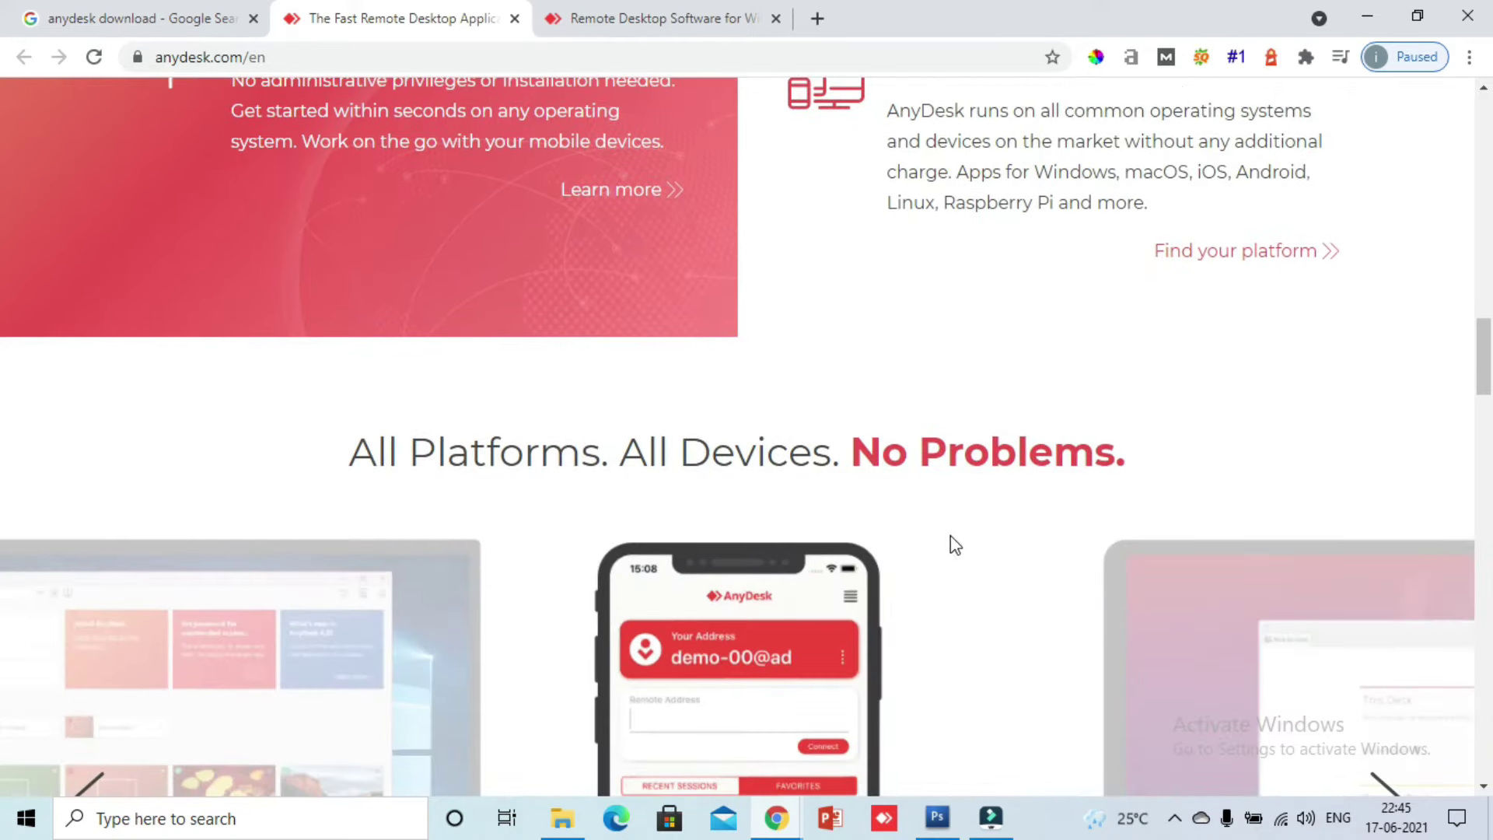
scroll(956, 544, "down", 4)
scroll(977, 533, "up", 3)
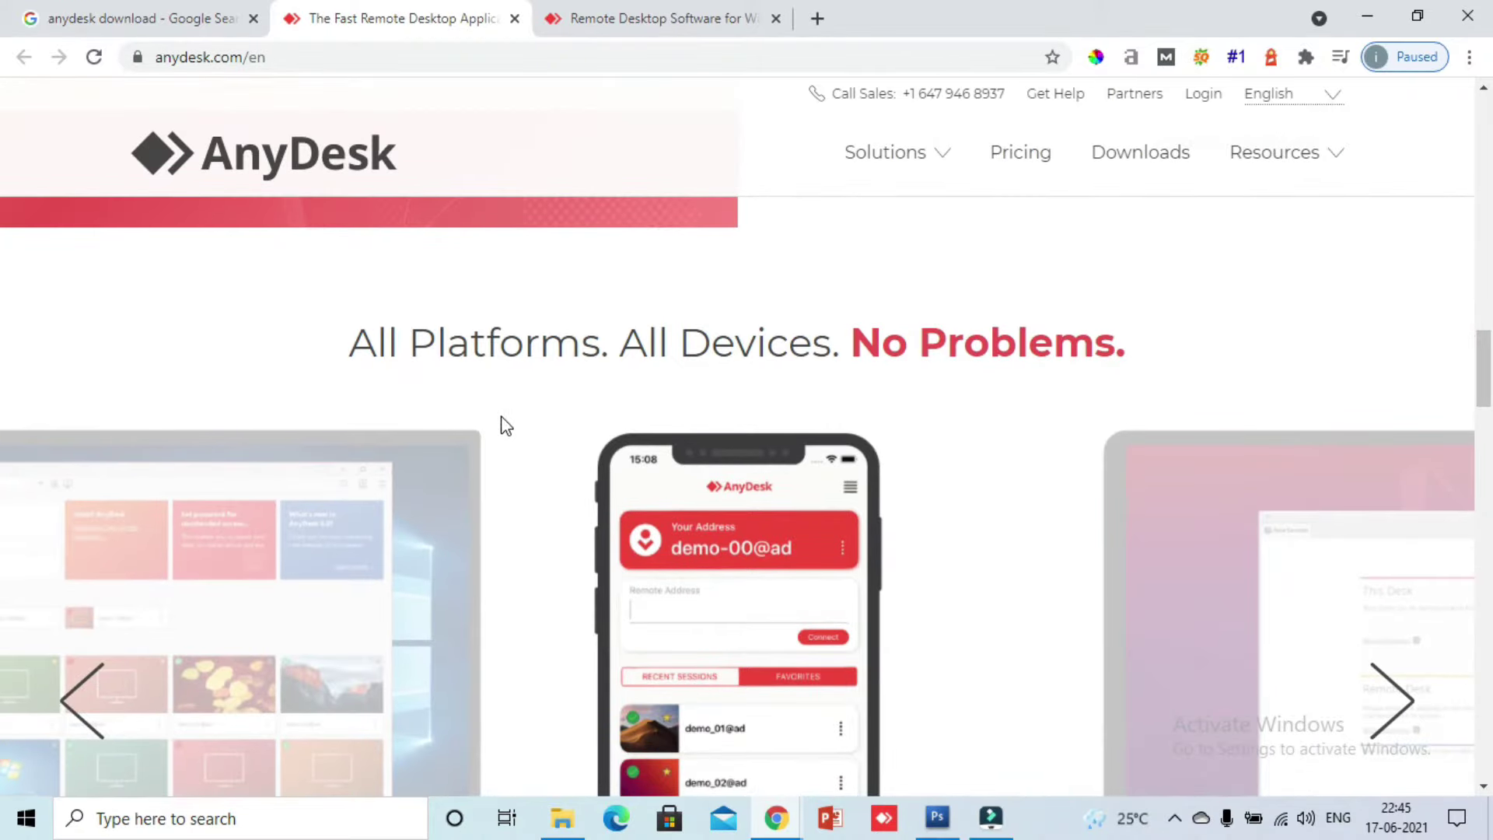
scroll(762, 571, "down", 3)
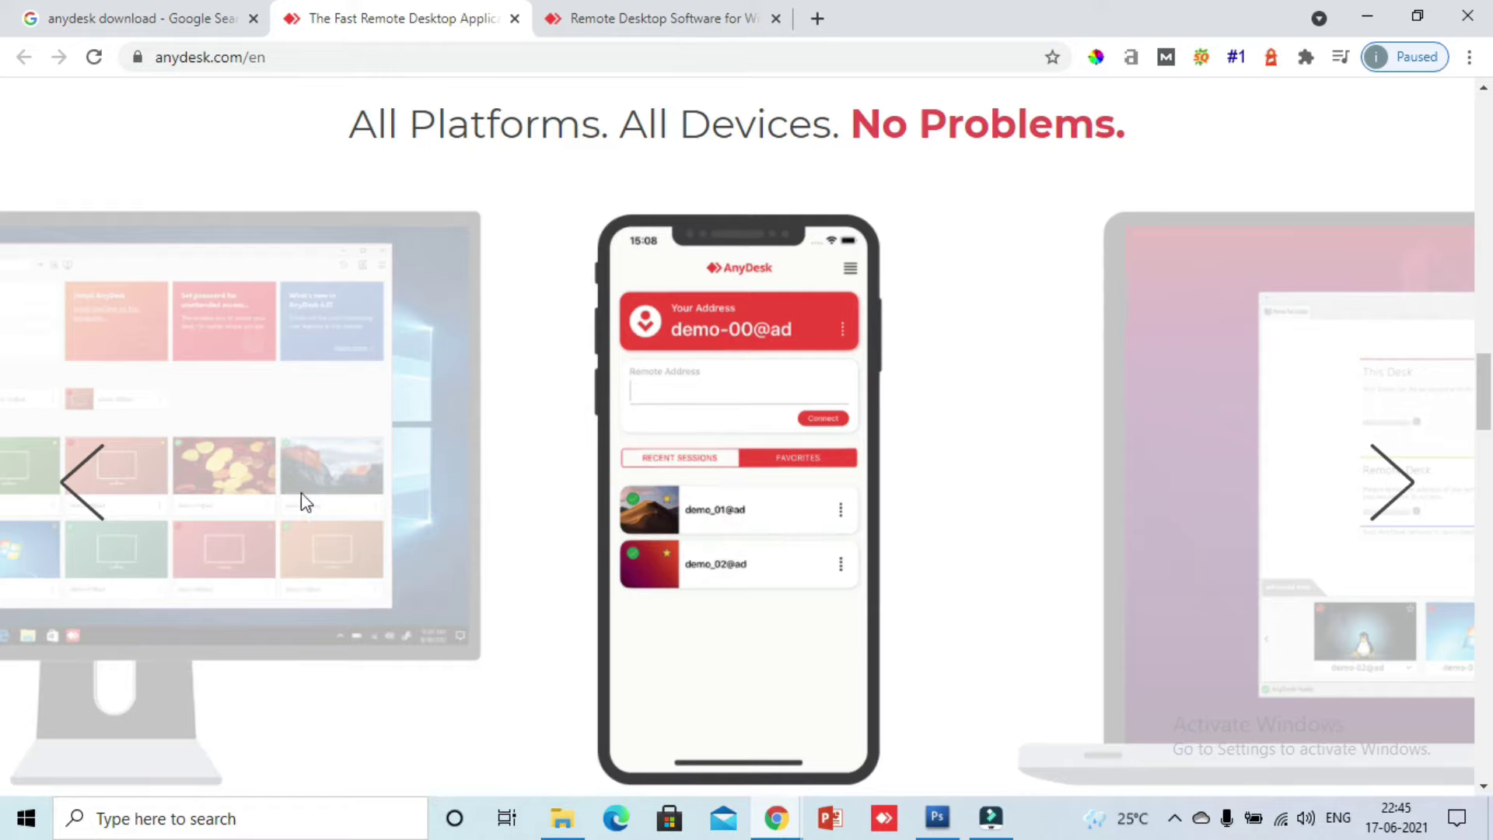
Browse the device previews in the "All Platforms" carousel, including the desktop, laptop and tablet versions of AnyDesk.
left_click(86, 480)
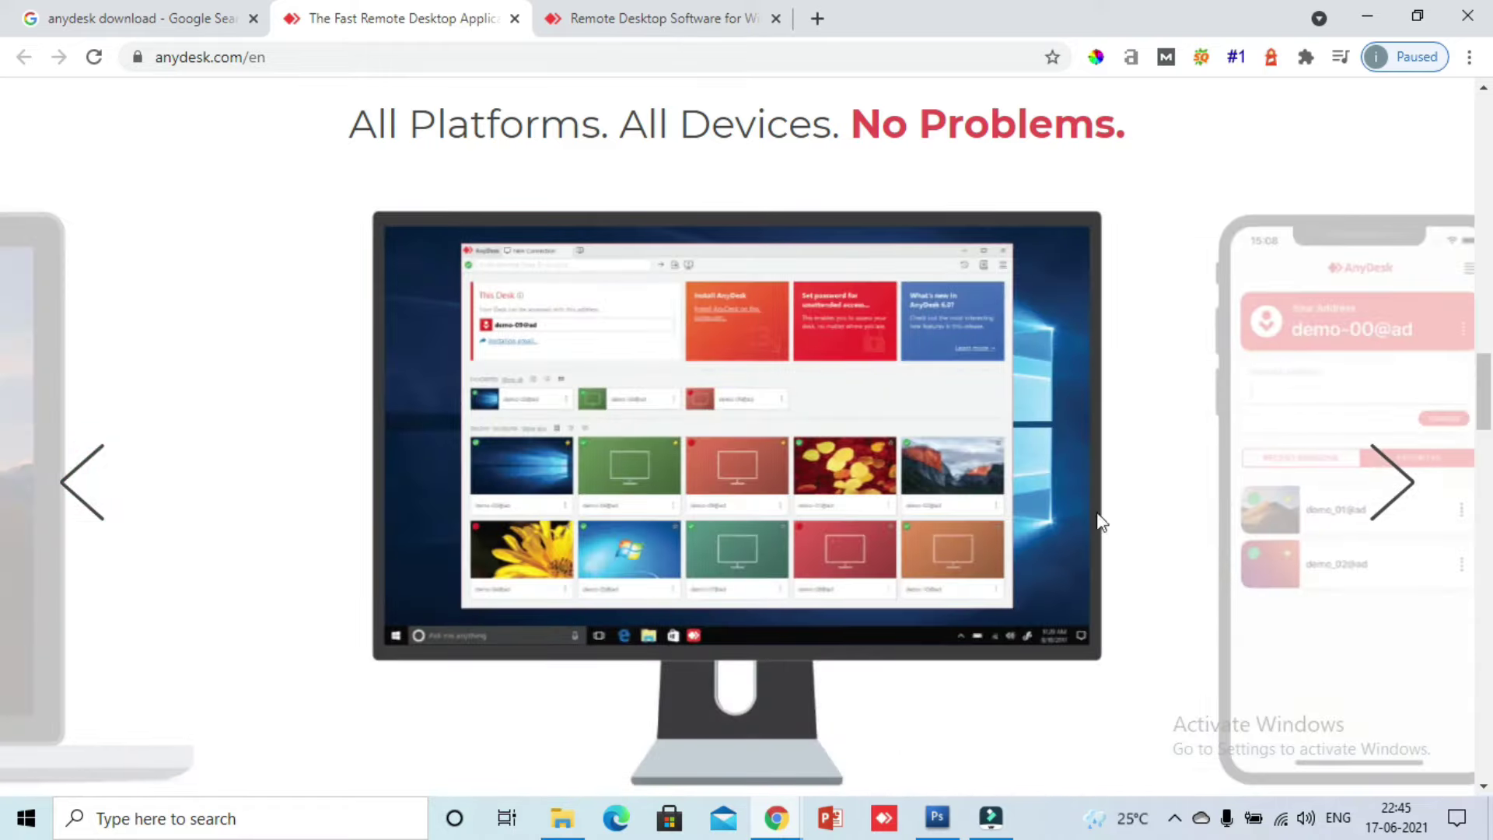
left_click(1413, 500)
left_click(1406, 493)
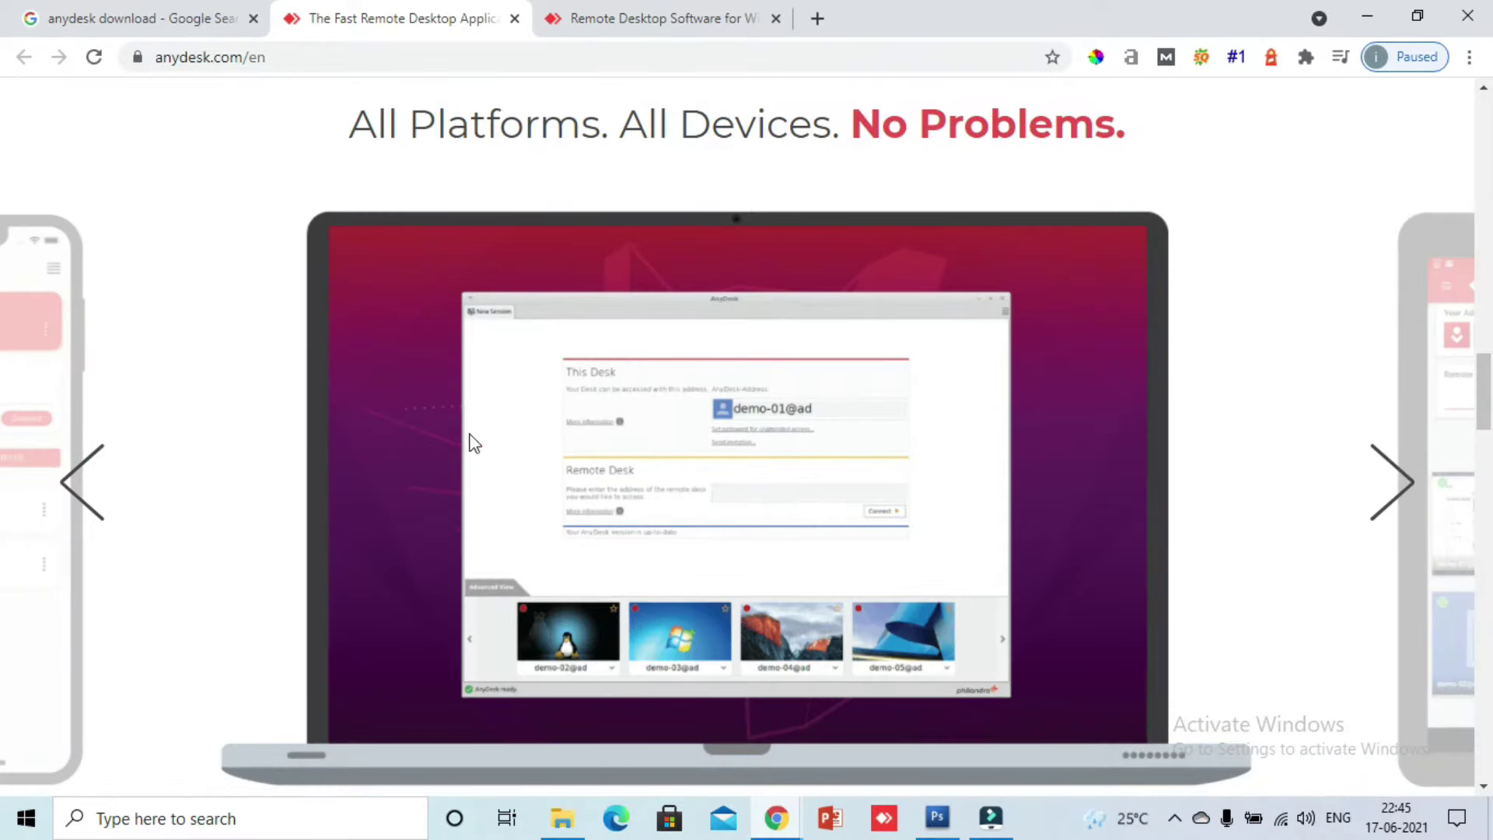
scroll(744, 487, "down", 1)
scroll(855, 529, "up", 1)
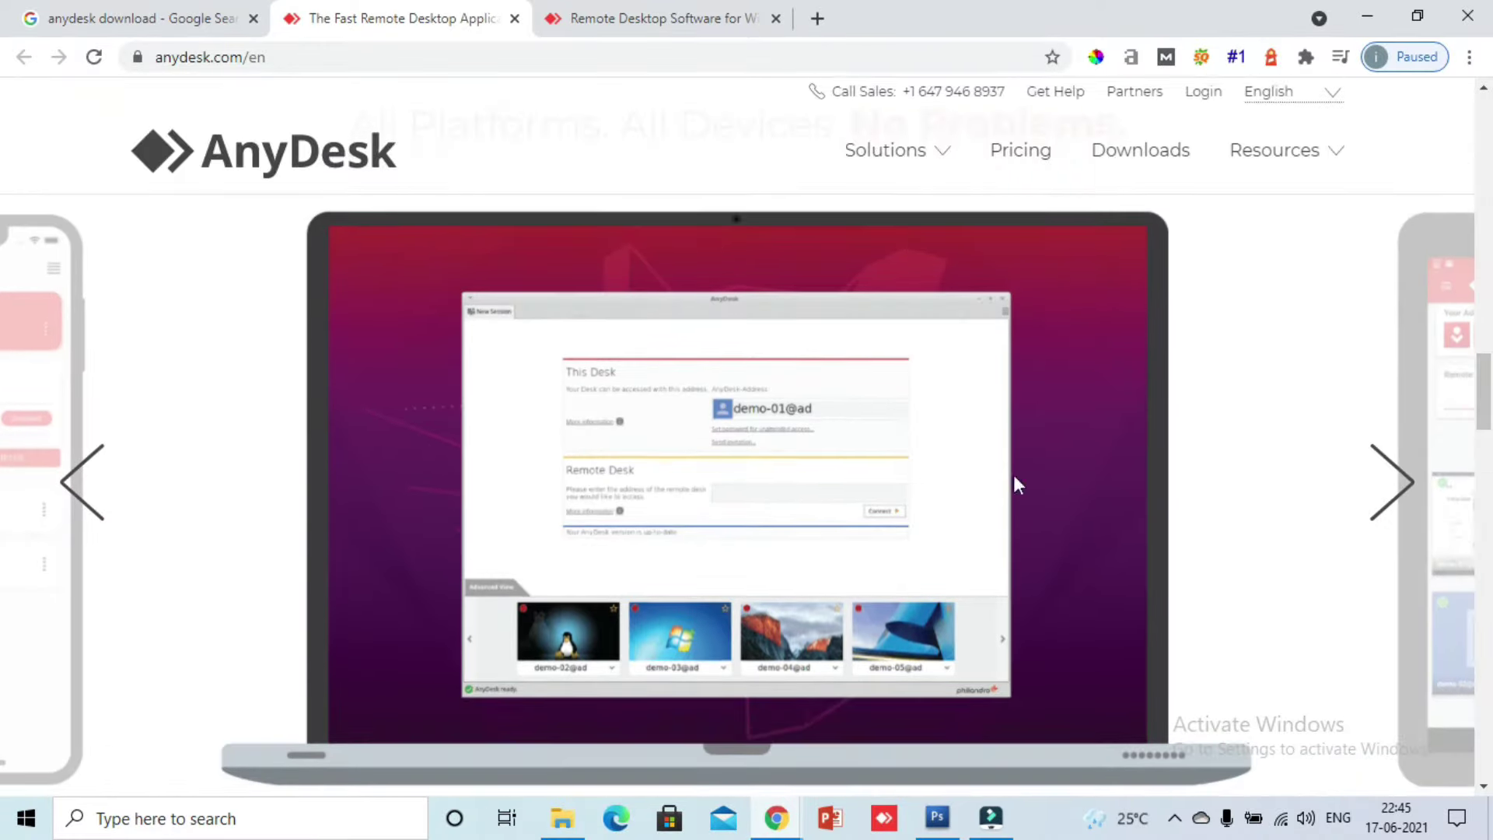
left_click(1399, 488)
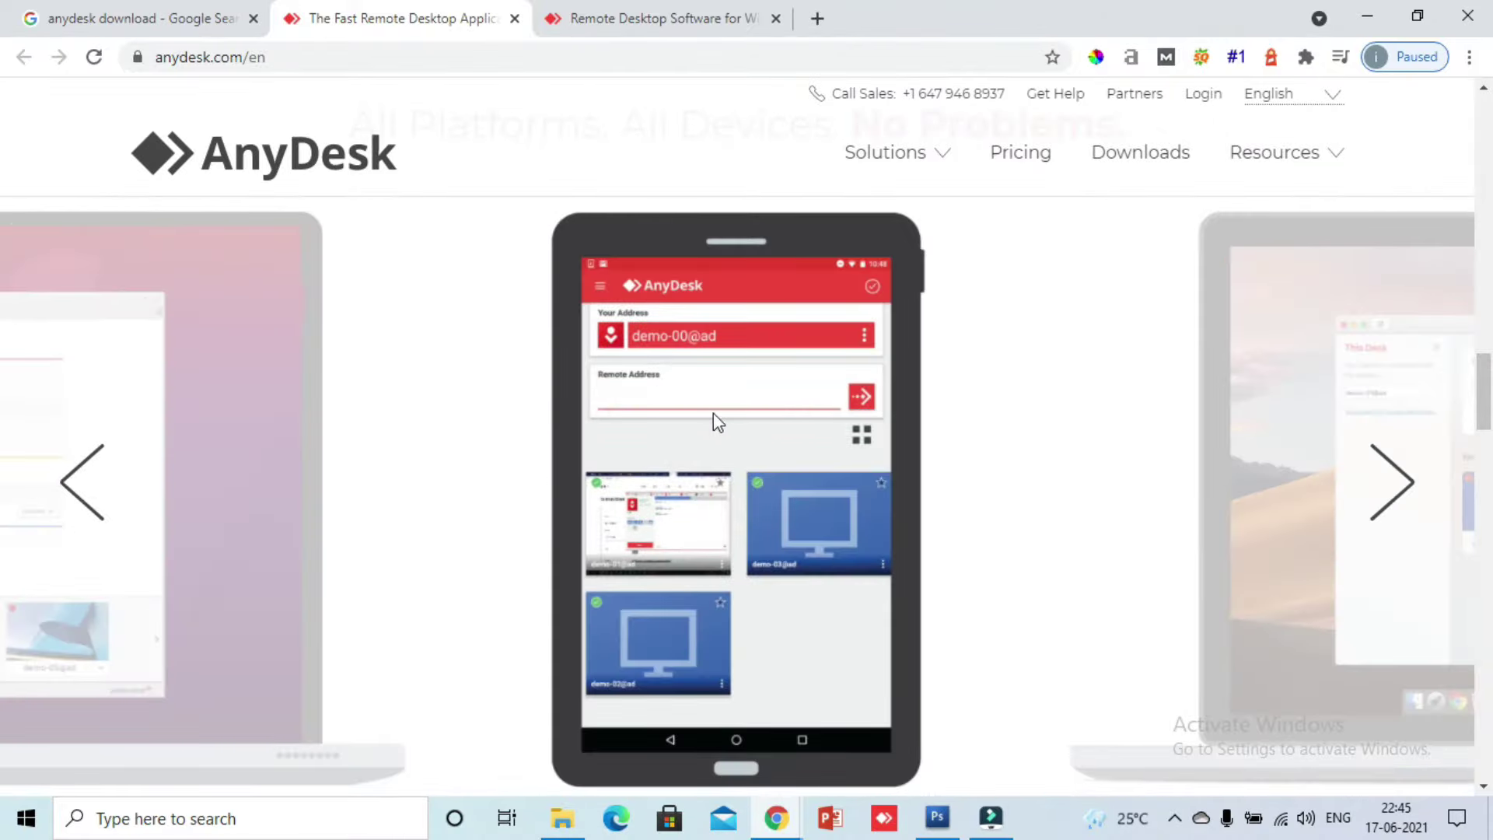
left_click(1393, 490)
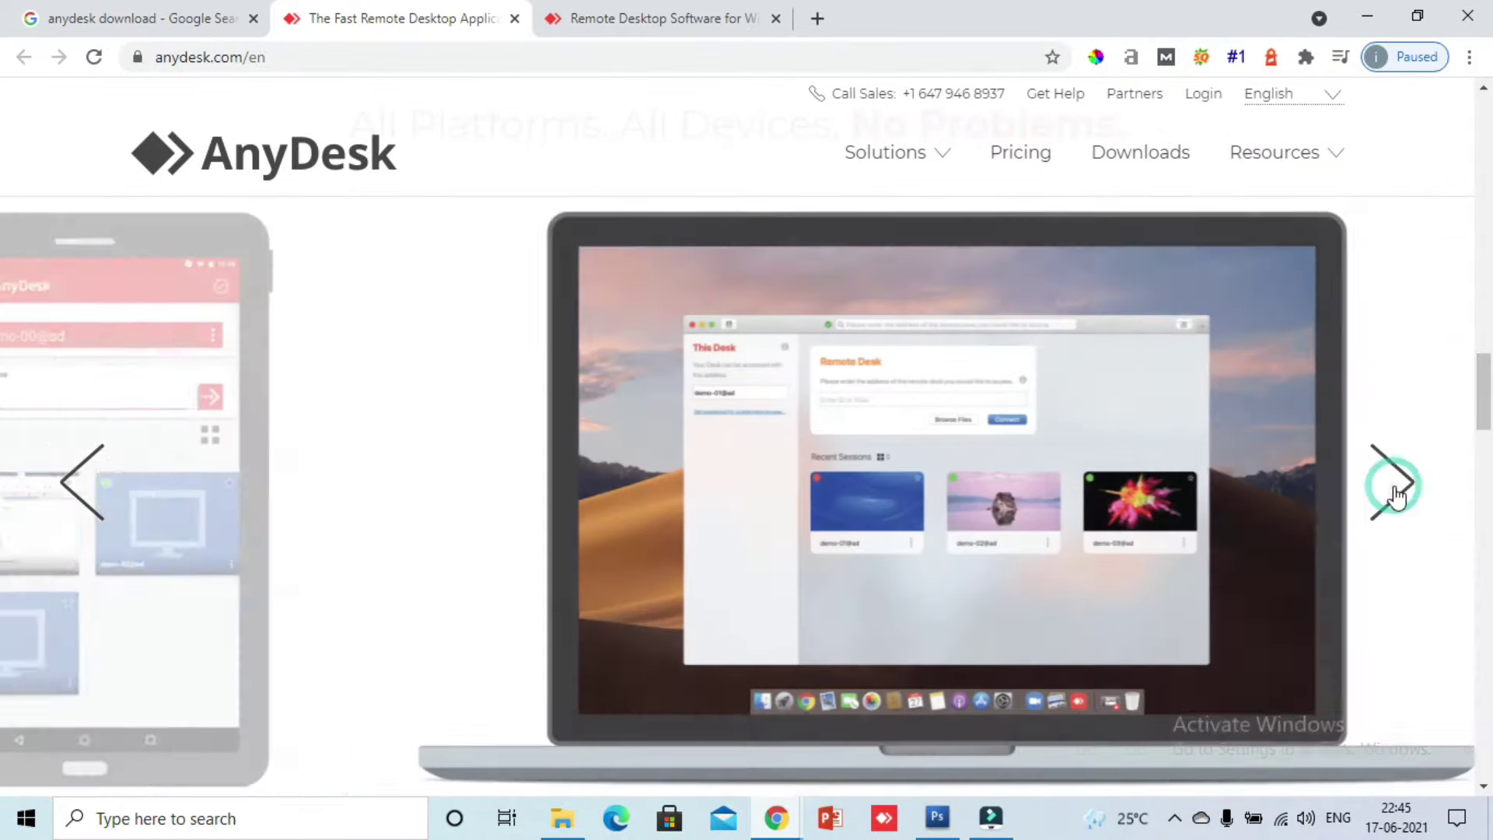
left_click(78, 486)
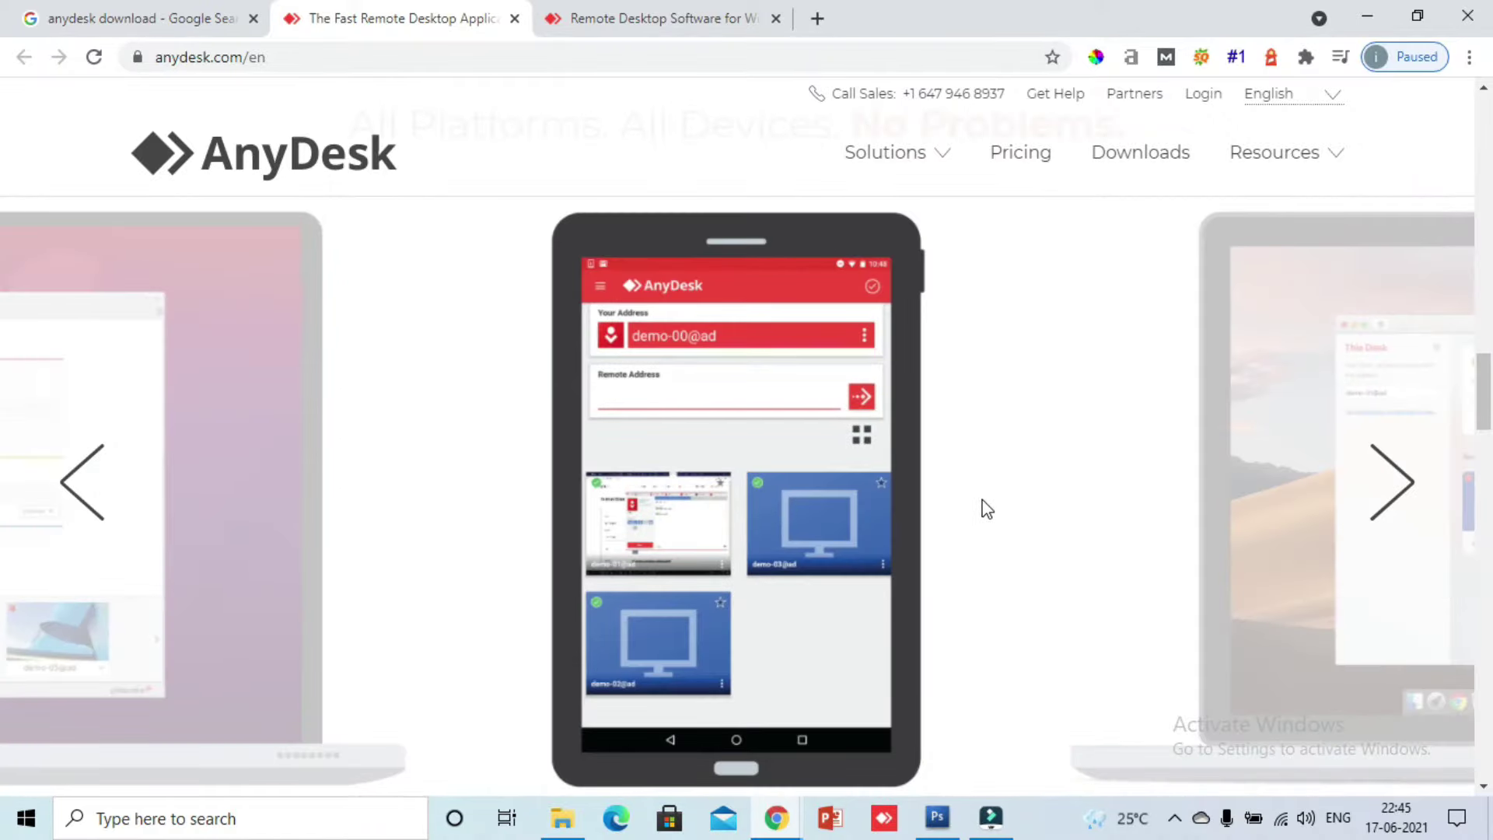
Look over the "In Cloud or On-Premises" section of the homepage down to its "Try it now!" download offer.
scroll(986, 509, "down", 8)
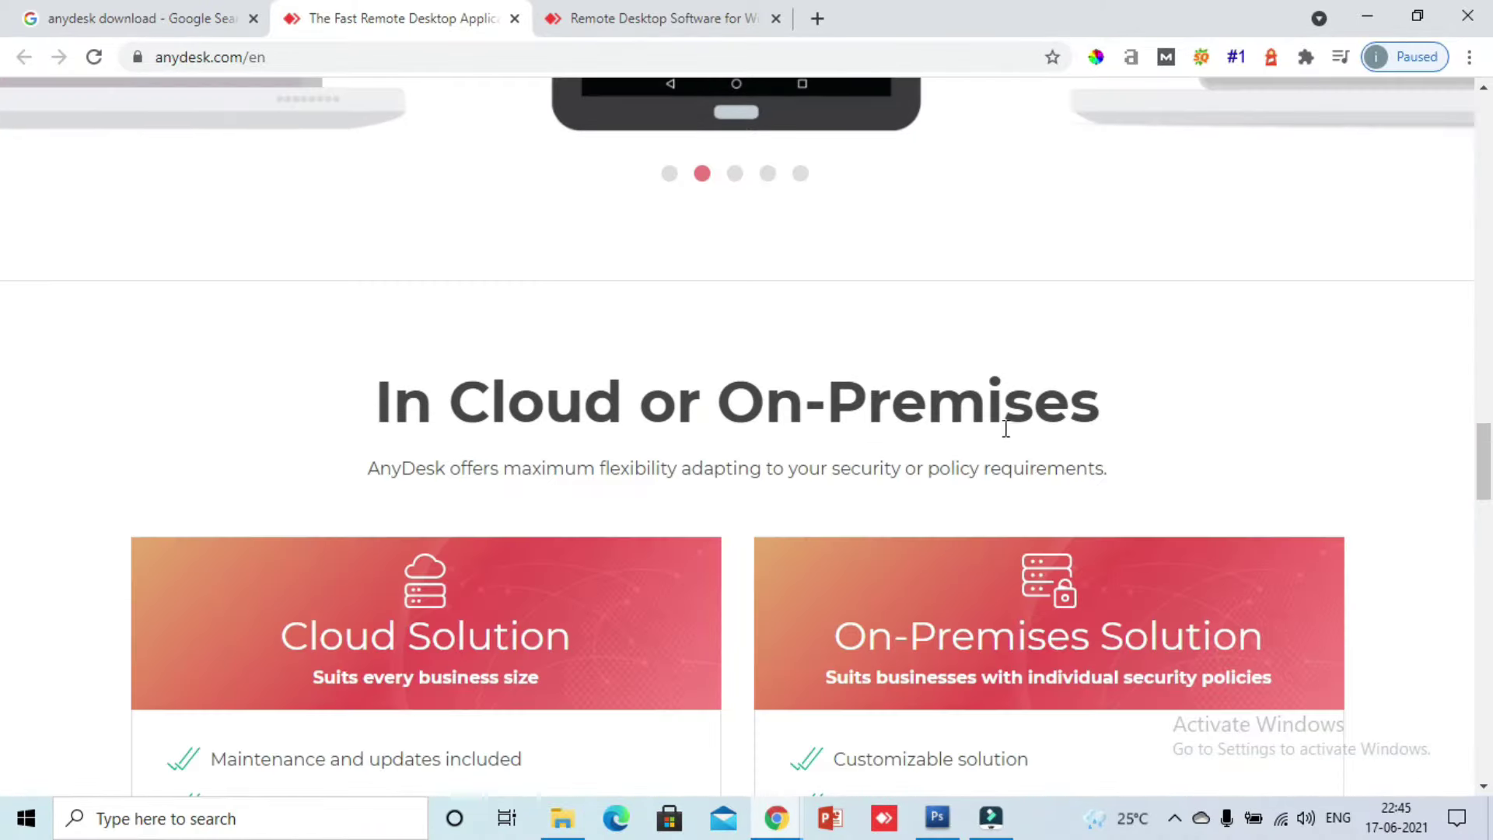
scroll(1006, 451, "down", 7)
scroll(1007, 474, "up", 15)
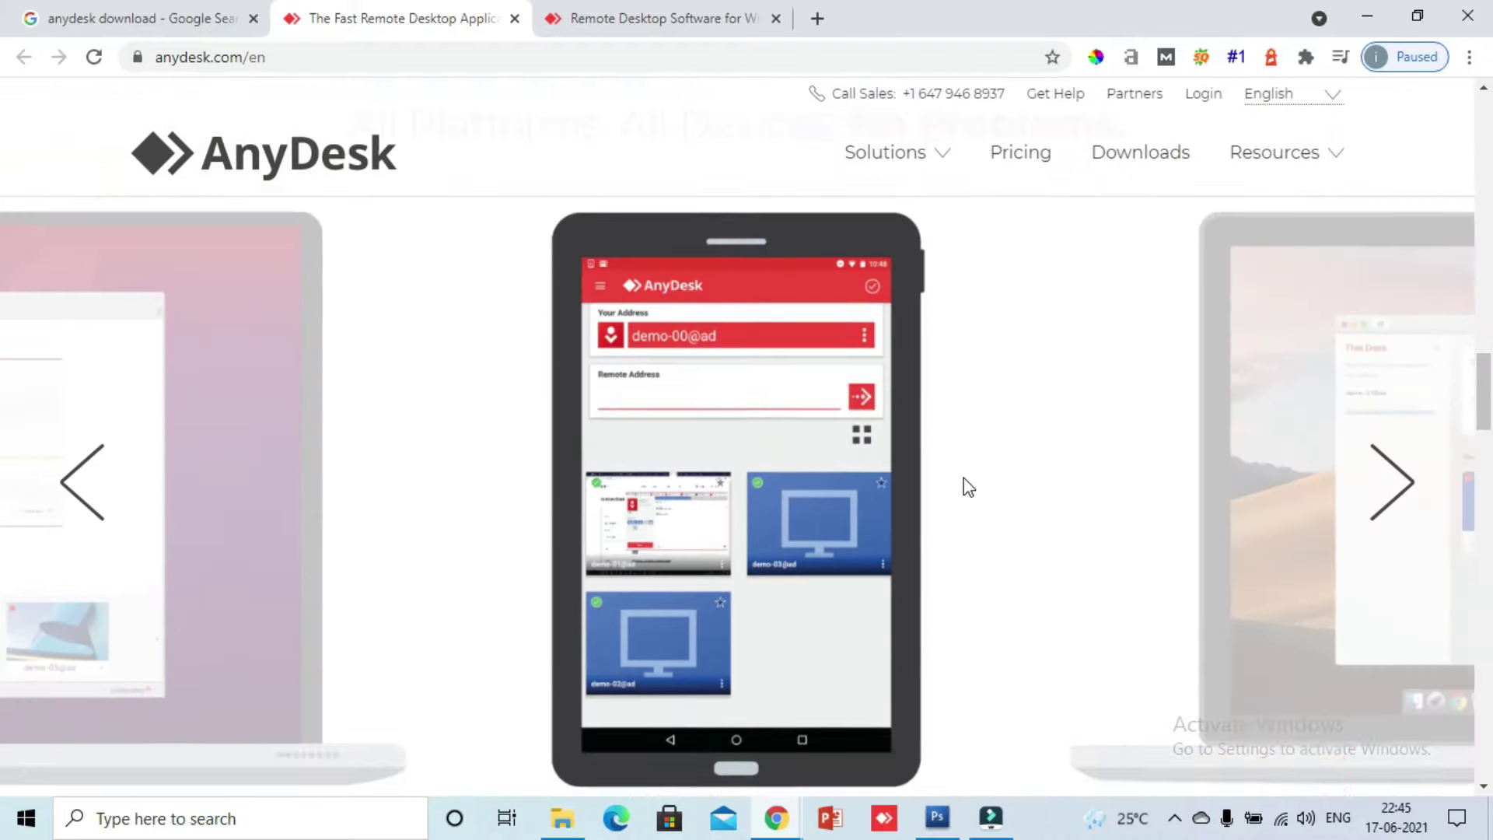
scroll(963, 487, "down", 10)
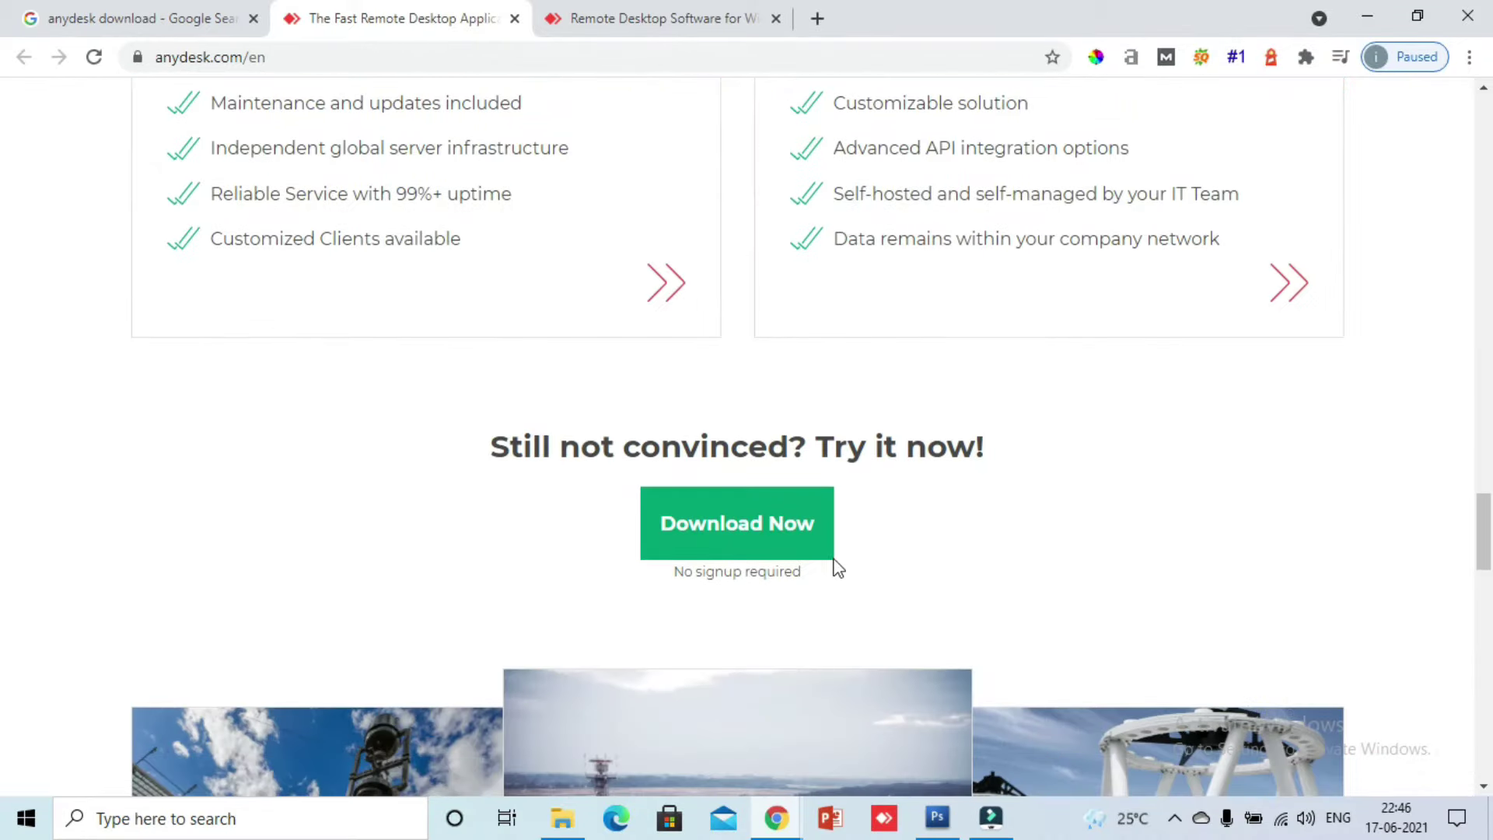
Switch to the AnyDesk Windows download page and review the supported platforms and the available download options.
left_click(591, 3)
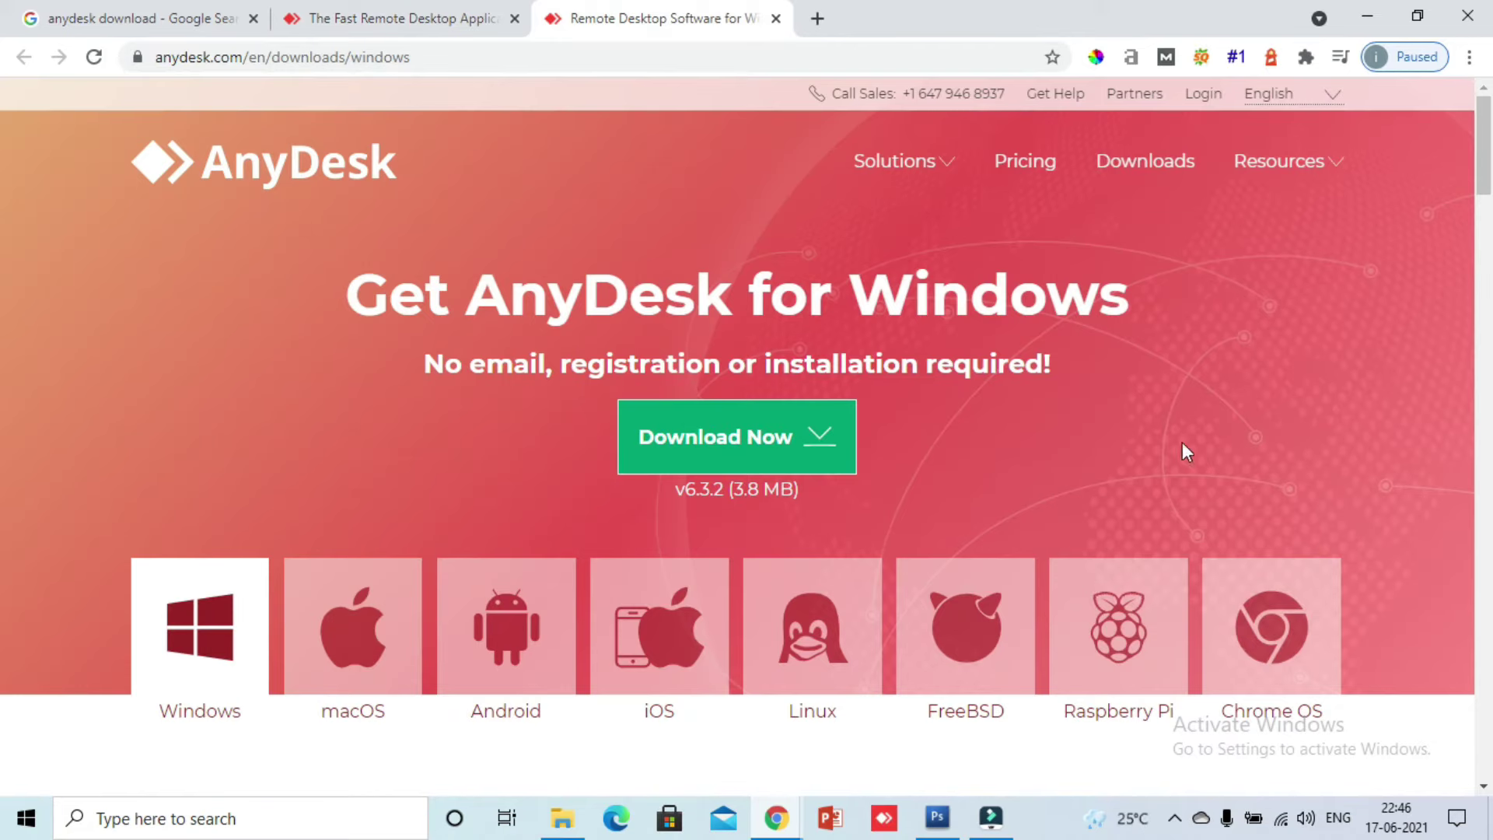
scroll(573, 533, "down", 7)
scroll(746, 560, "up", 7)
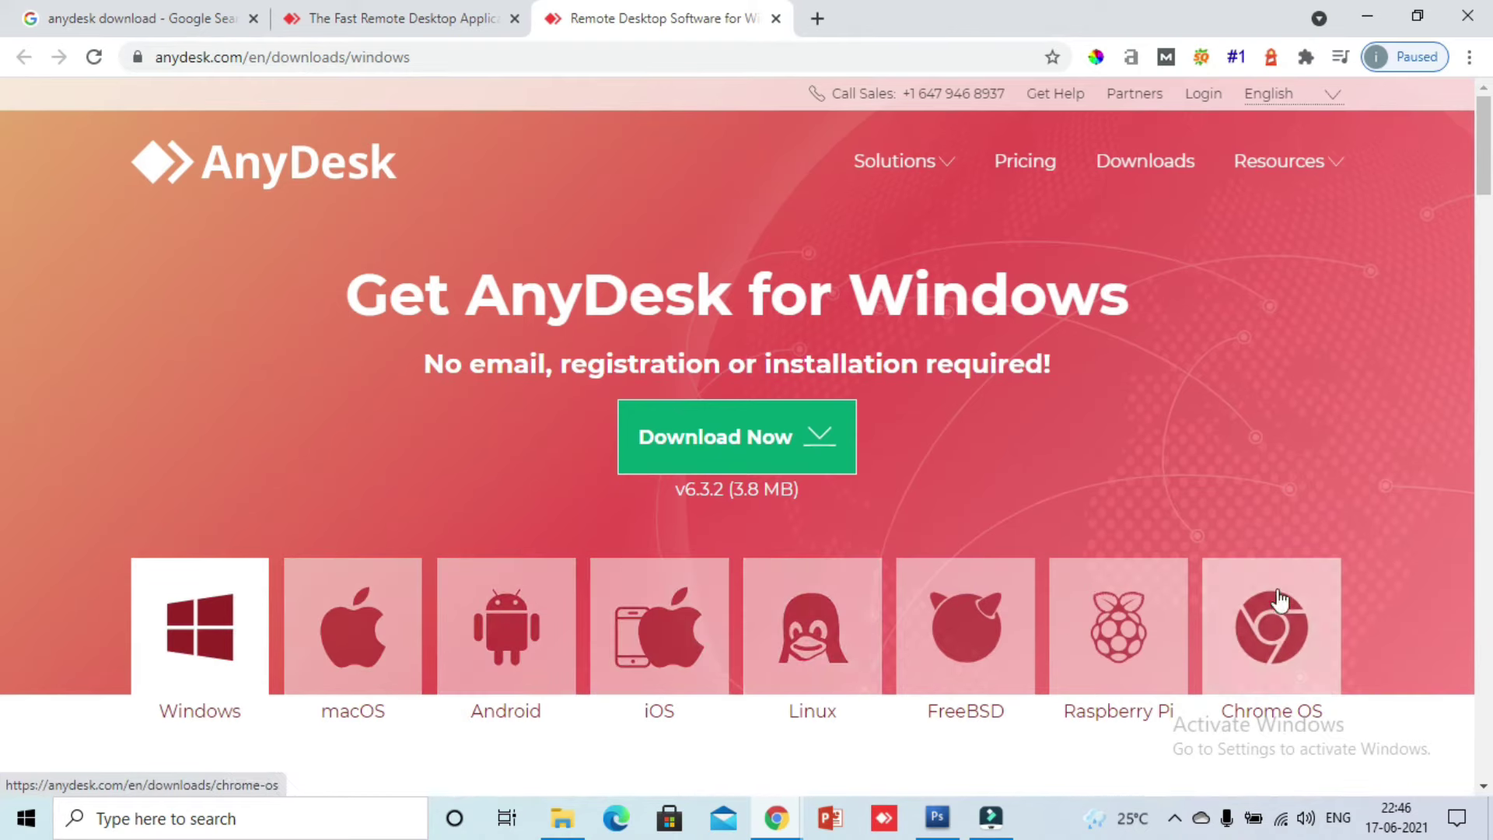
scroll(539, 484, "down", 5)
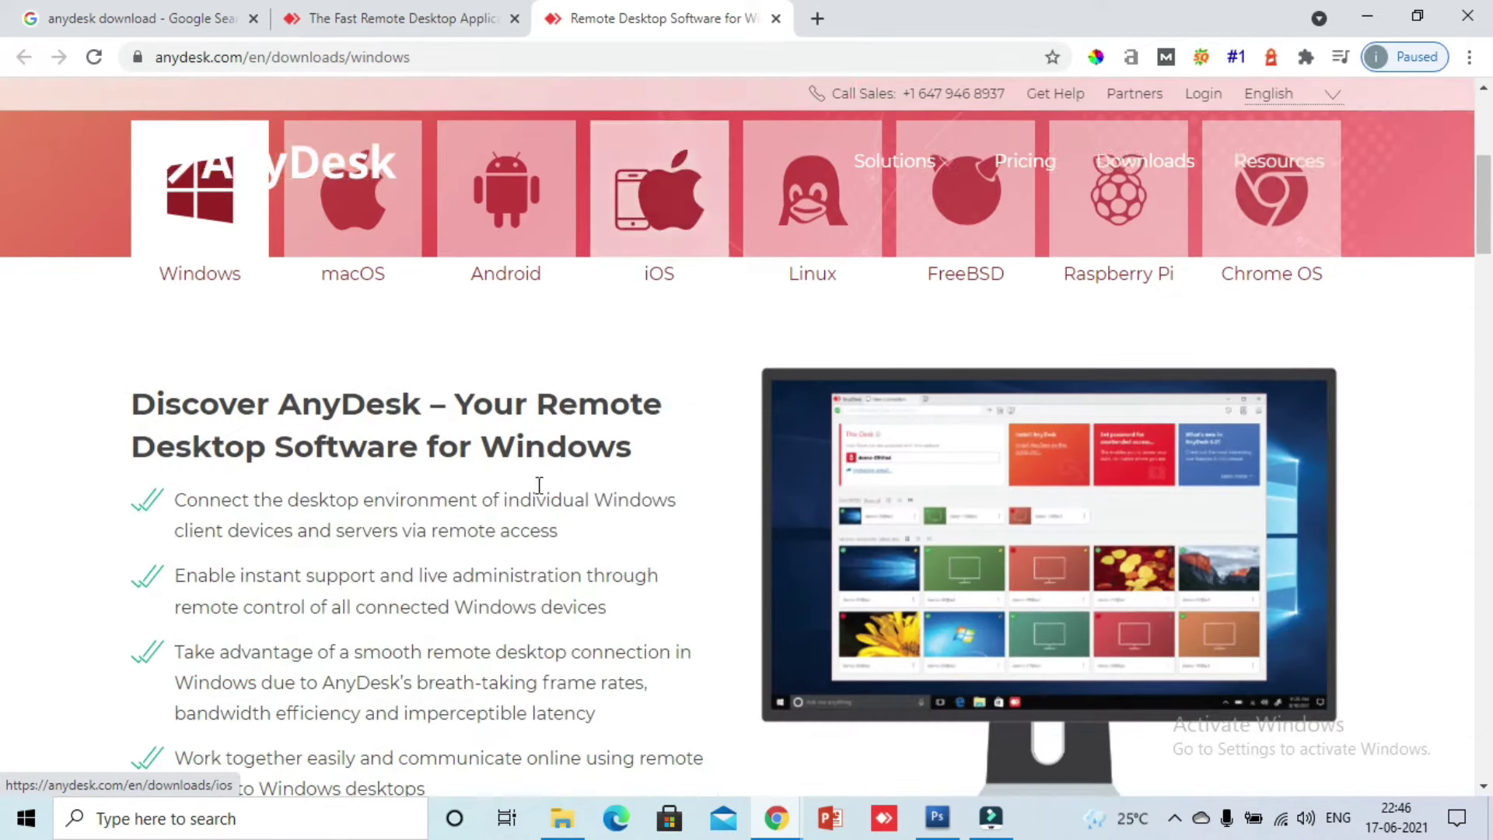
scroll(583, 521, "up", 5)
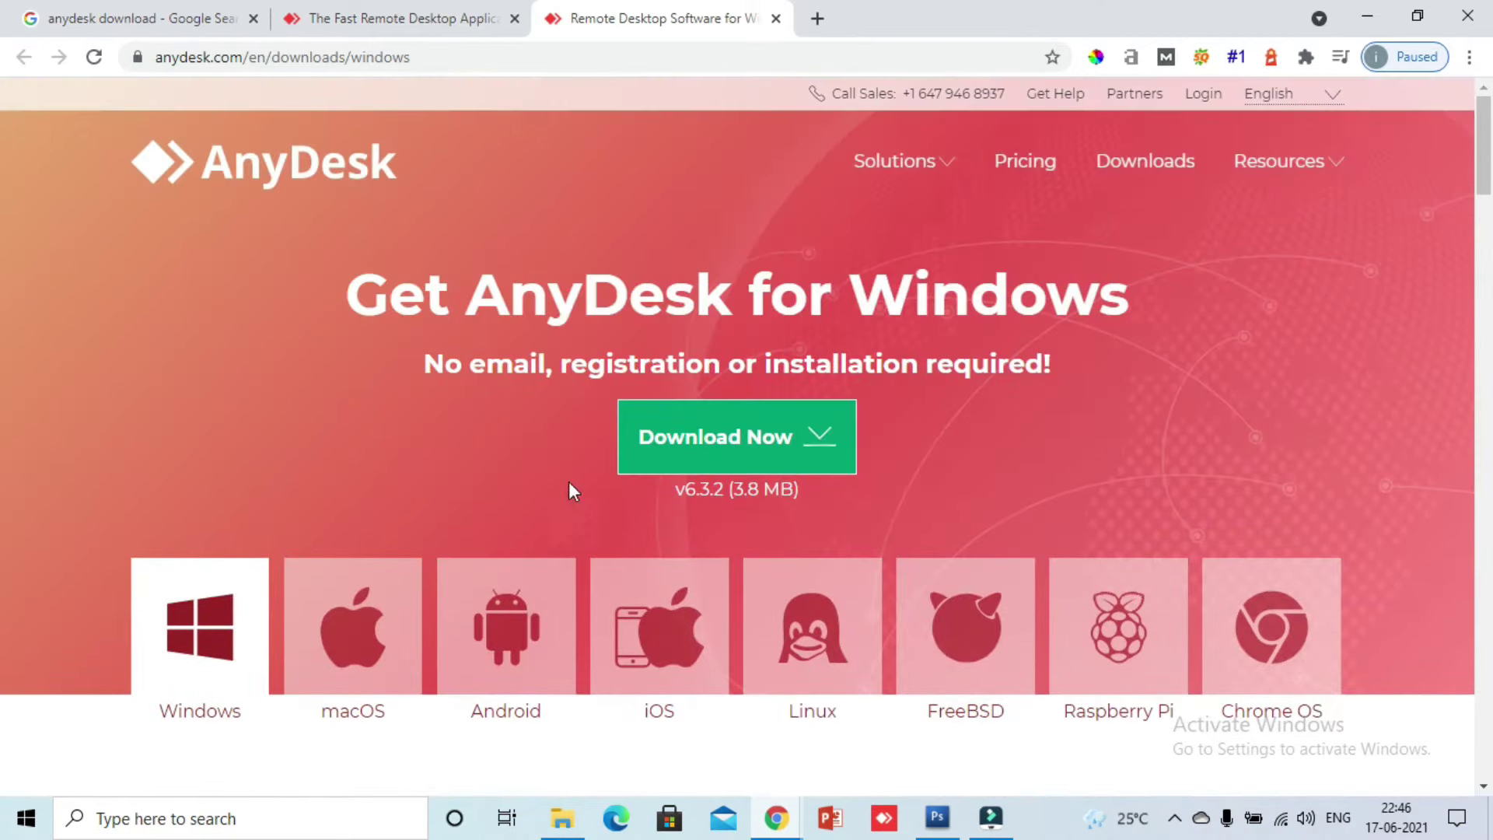
left_click(799, 441)
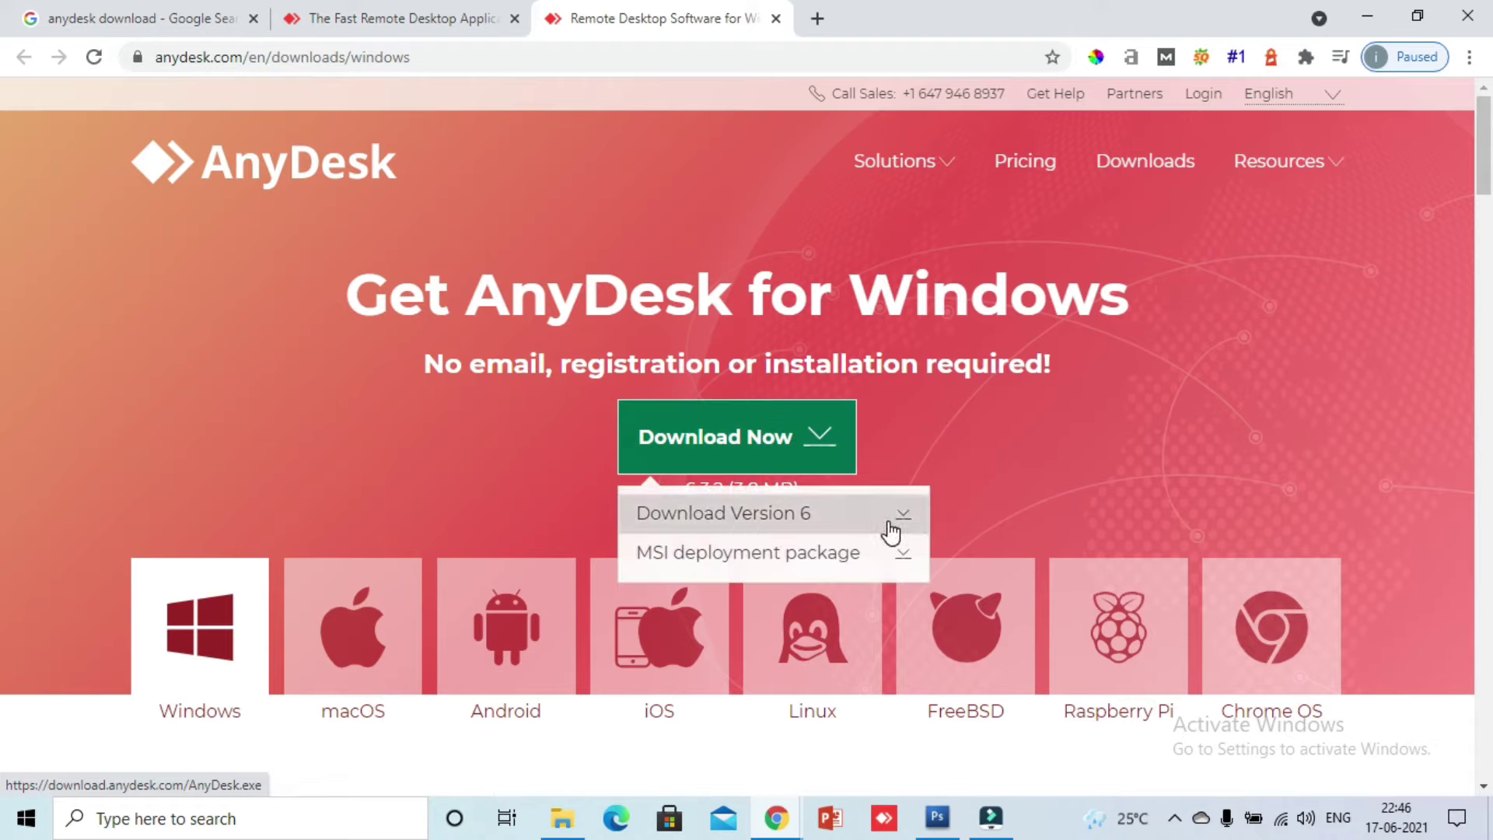
left_click(305, 426)
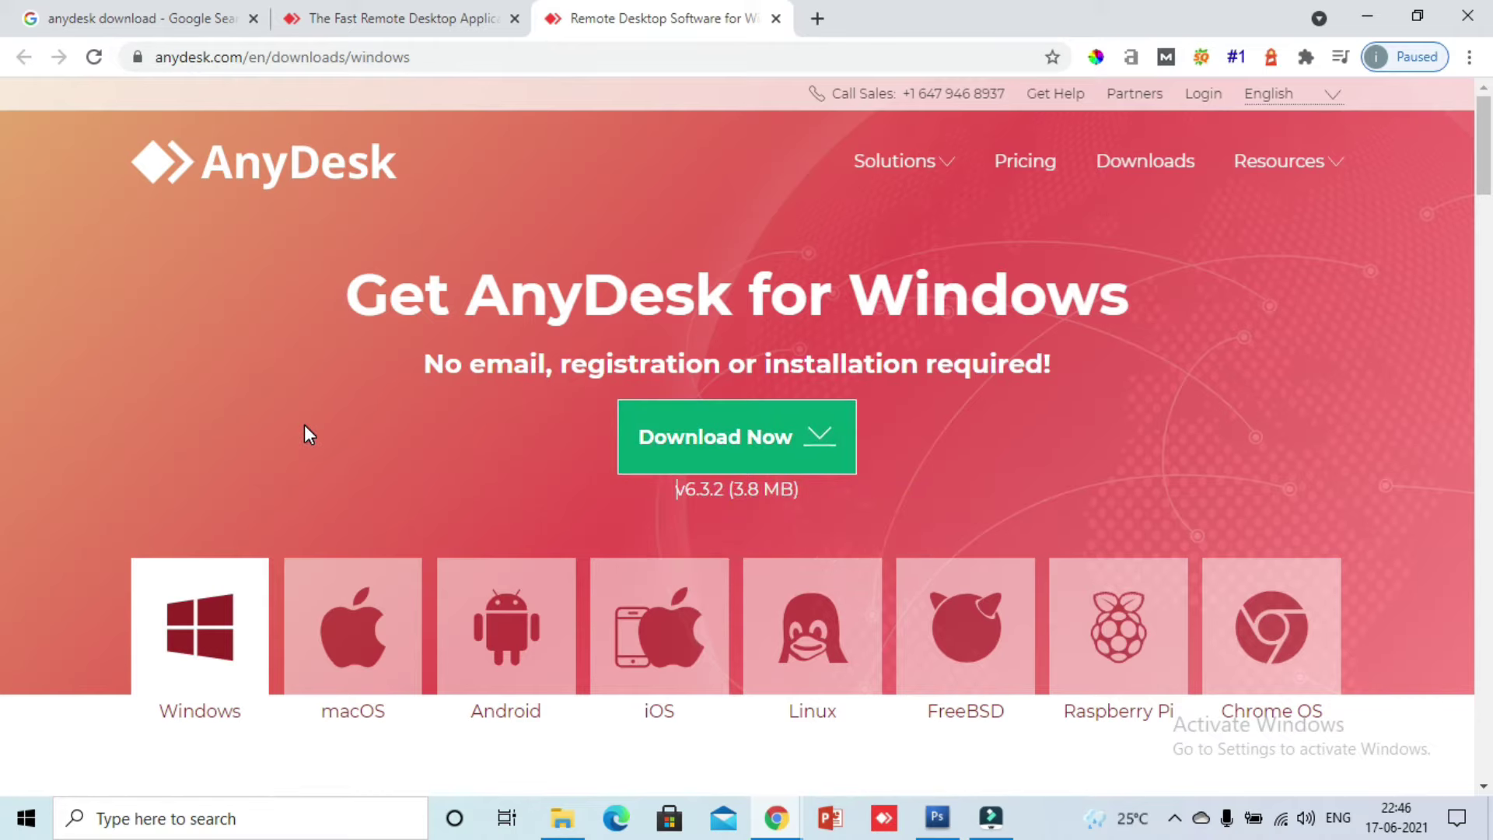
Search Windows for "anydes" and launch the installed AnyDesk app.
left_click(207, 820)
type("any")
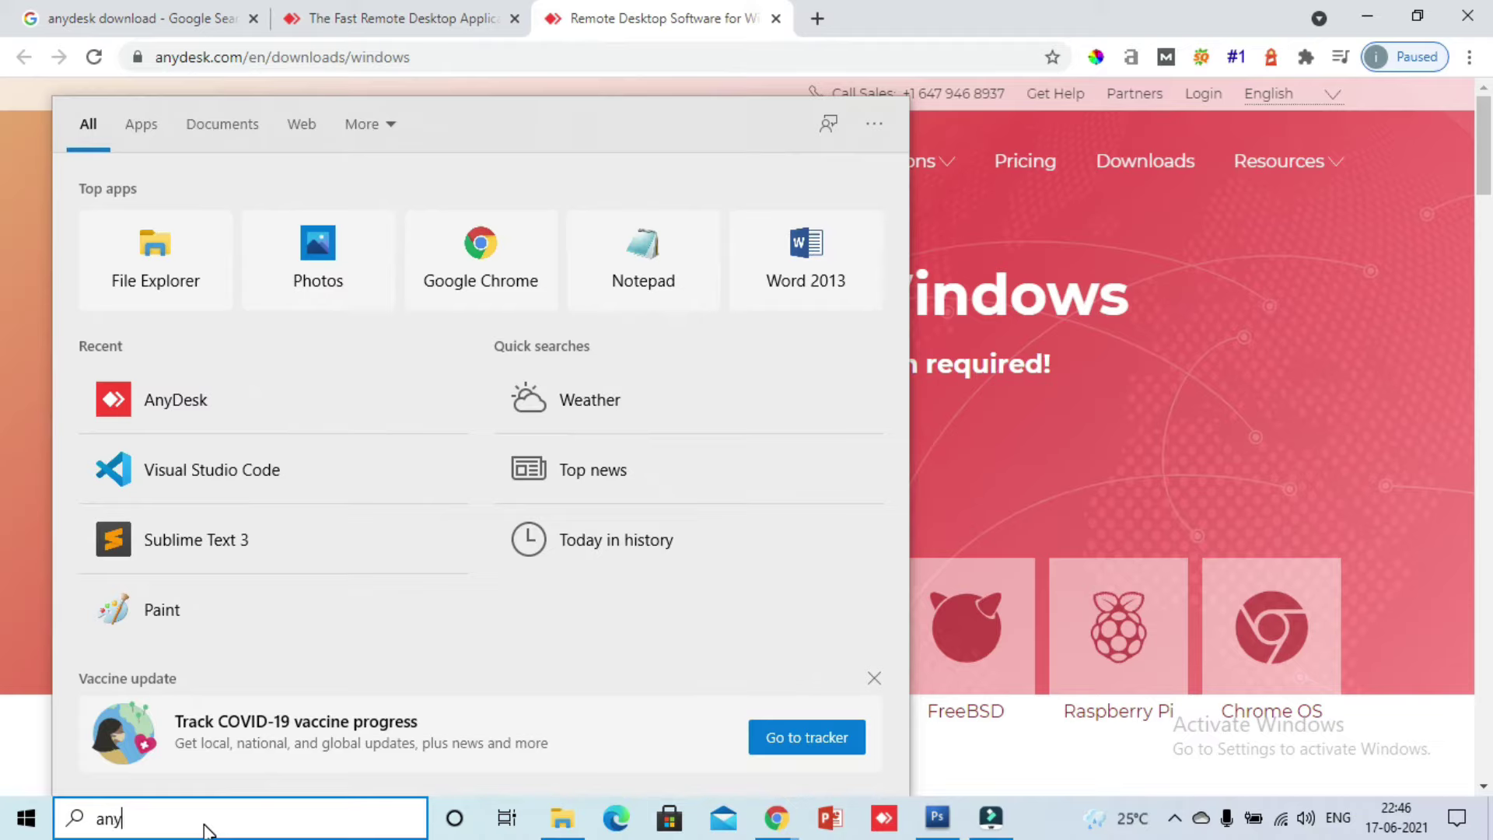
type("des")
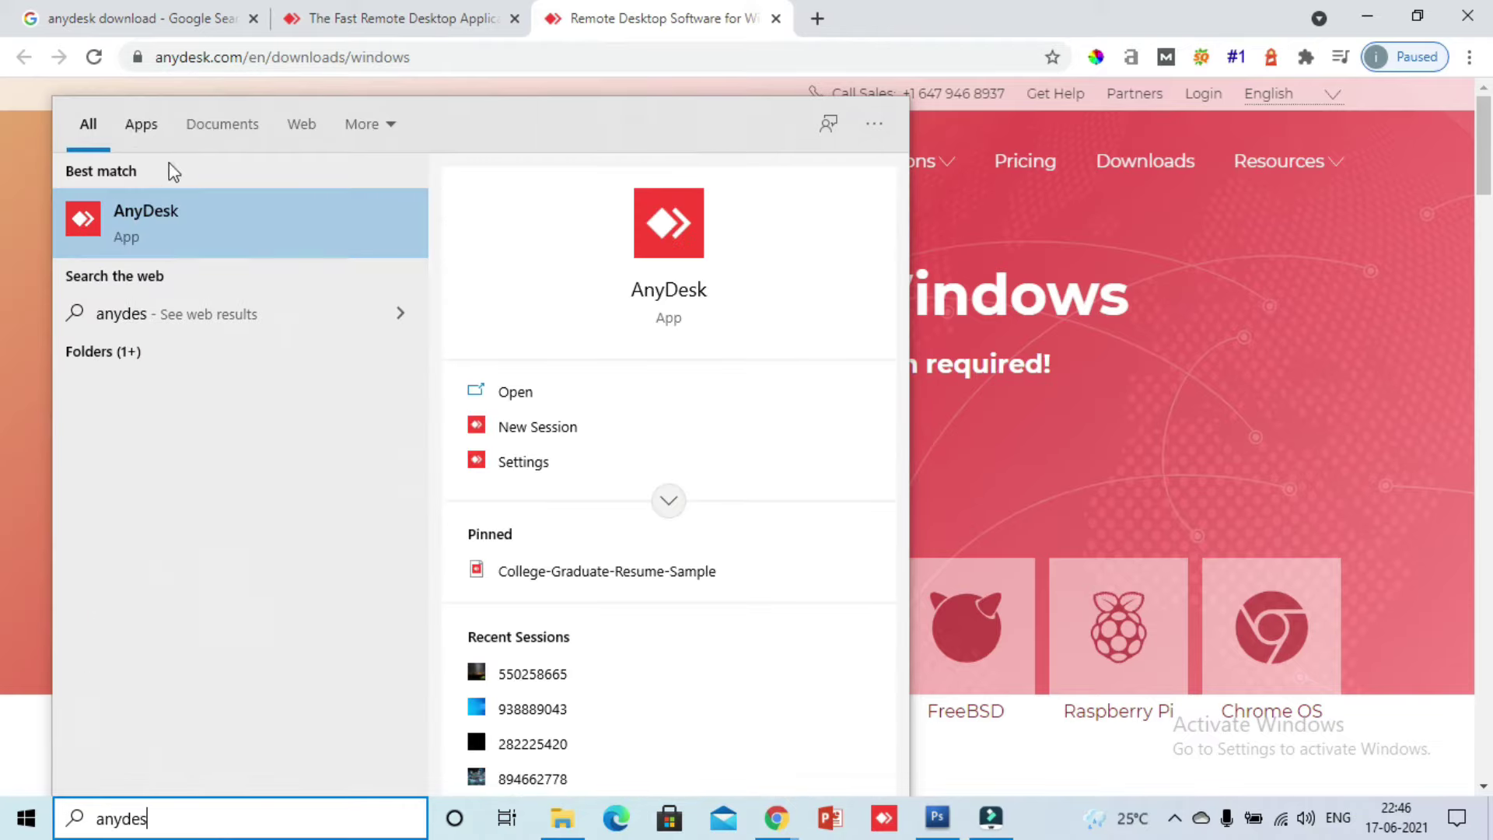
left_click(190, 223)
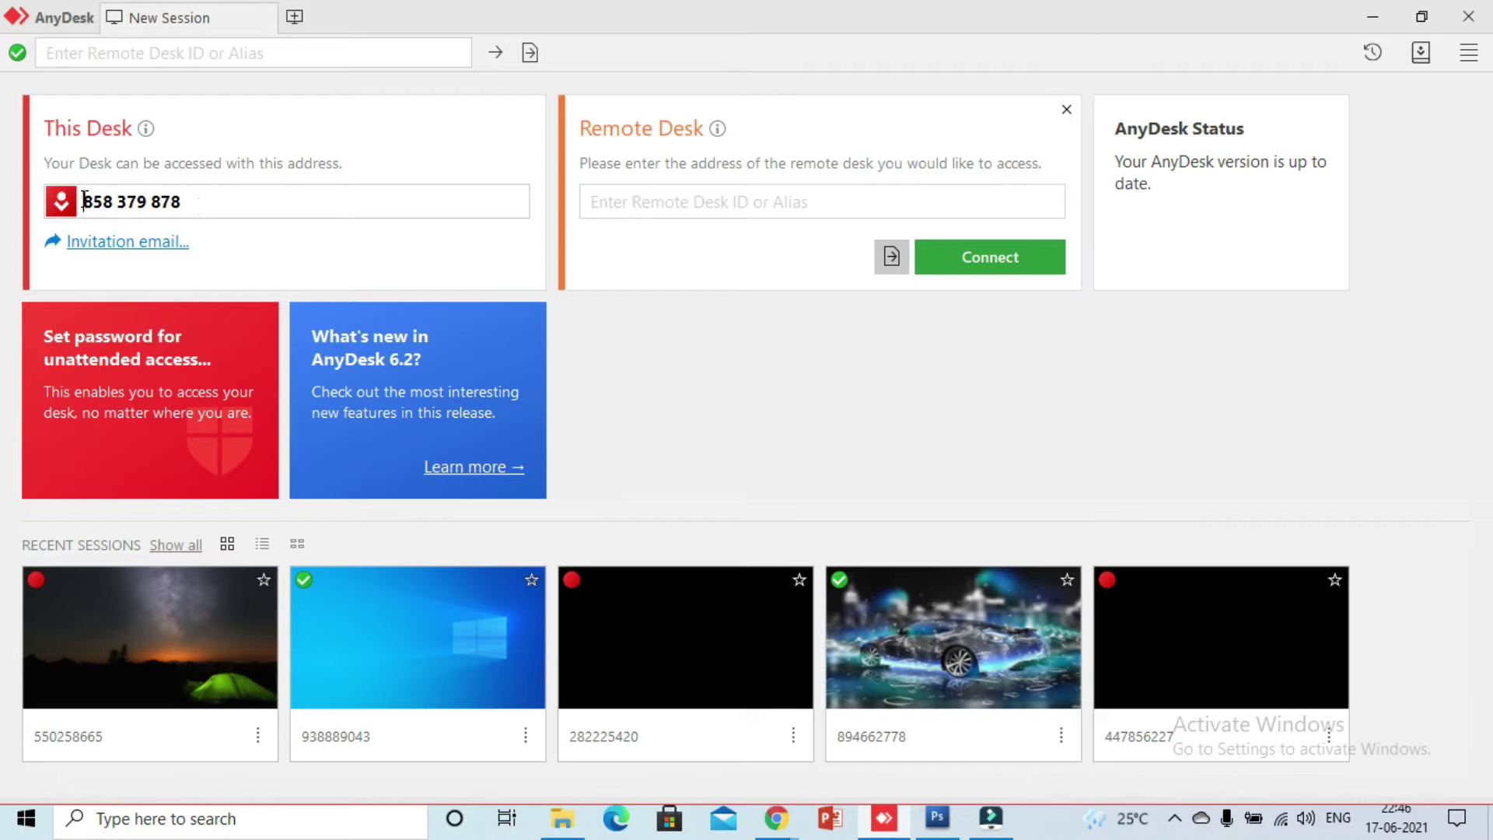
Examine this computer's own address under This Desk and the entry field for a remote address under Remote Desk.
left_click_drag(83, 202, 188, 202)
left_click(206, 204)
left_click(645, 203)
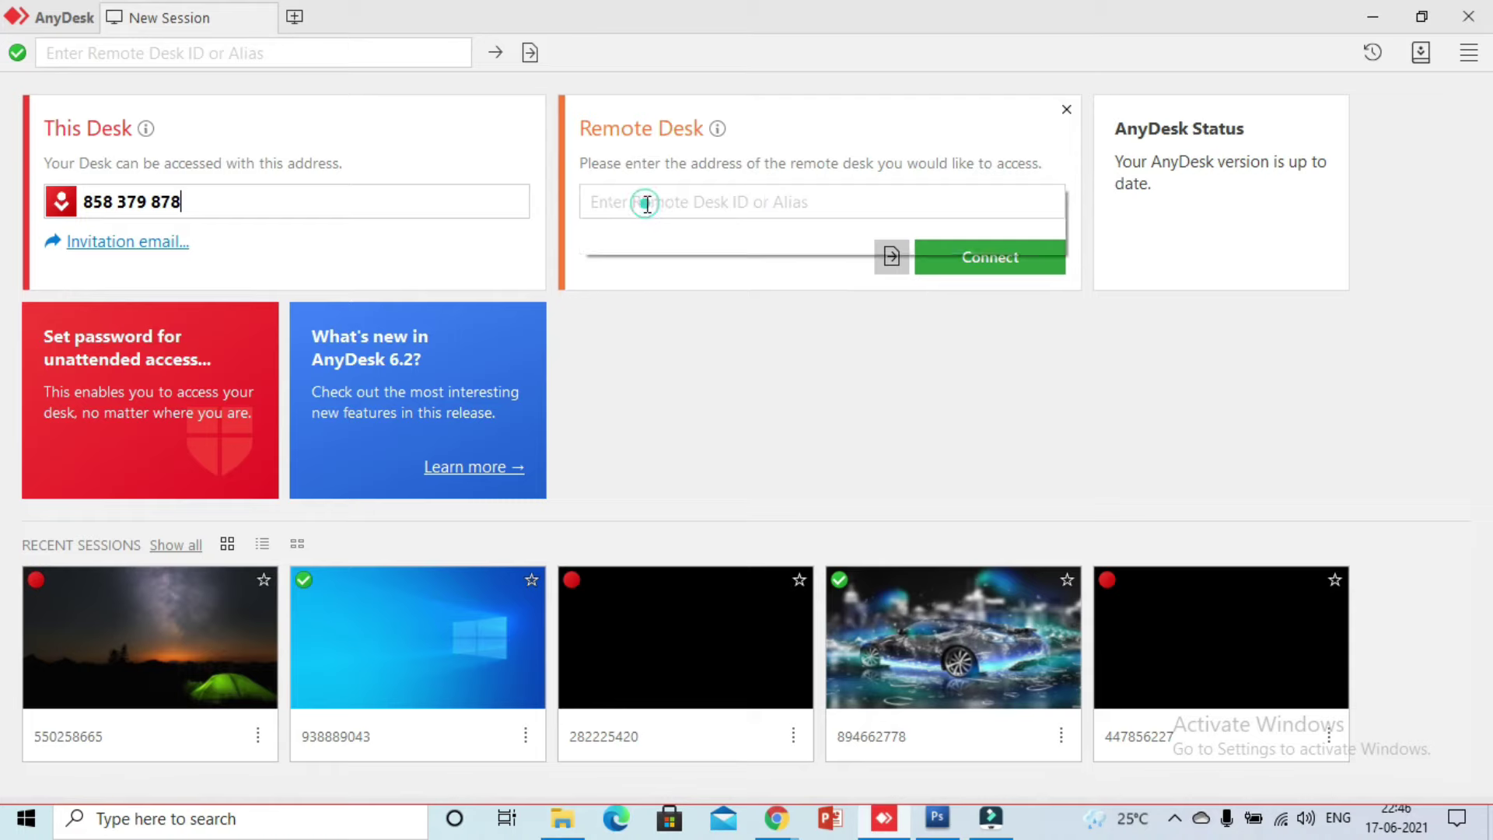
left_click(692, 383)
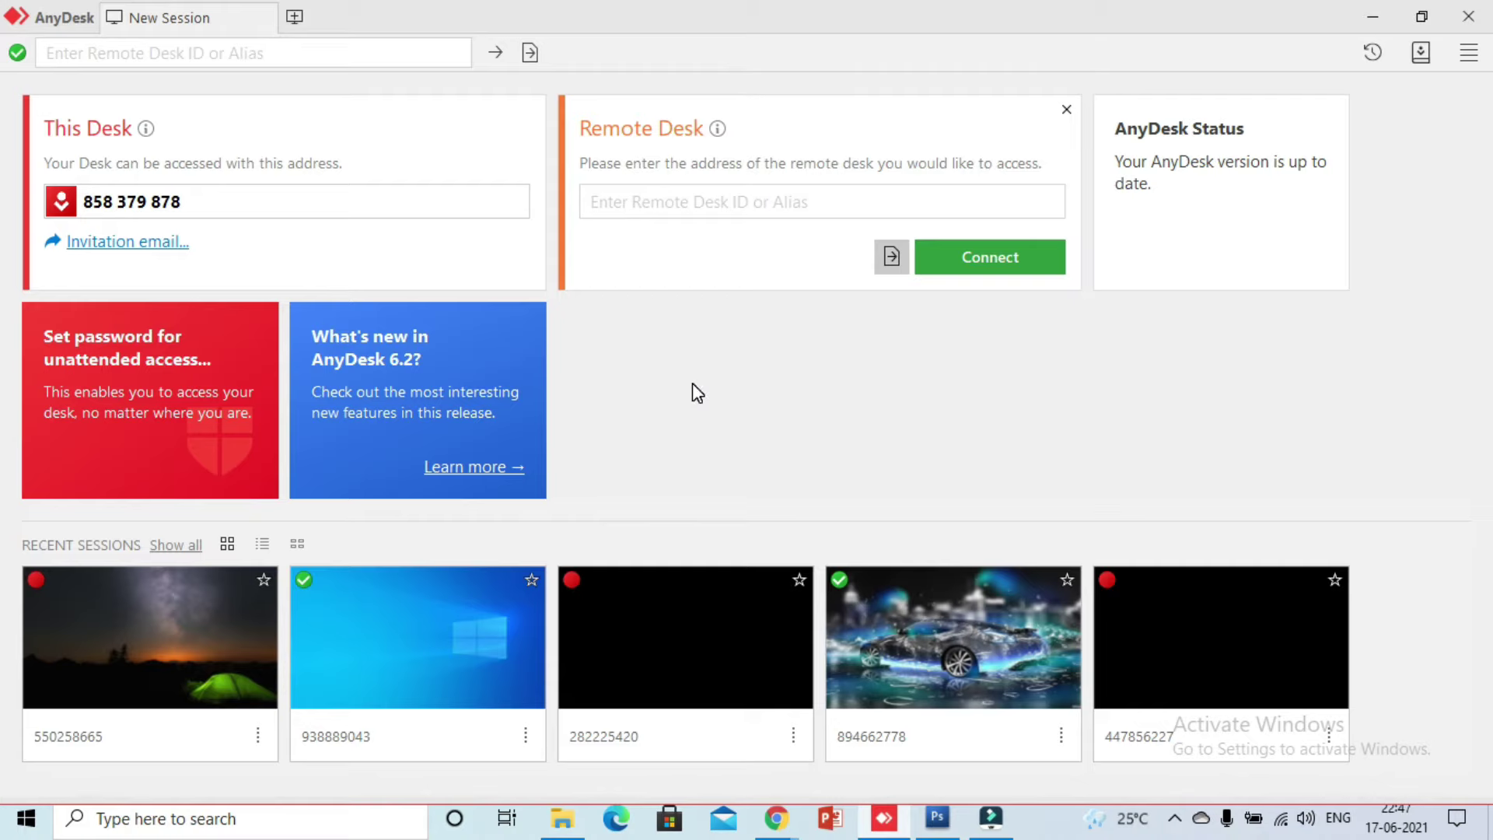
left_click(643, 202)
left_click(703, 327)
left_click_drag(86, 204, 207, 199)
left_click(218, 203)
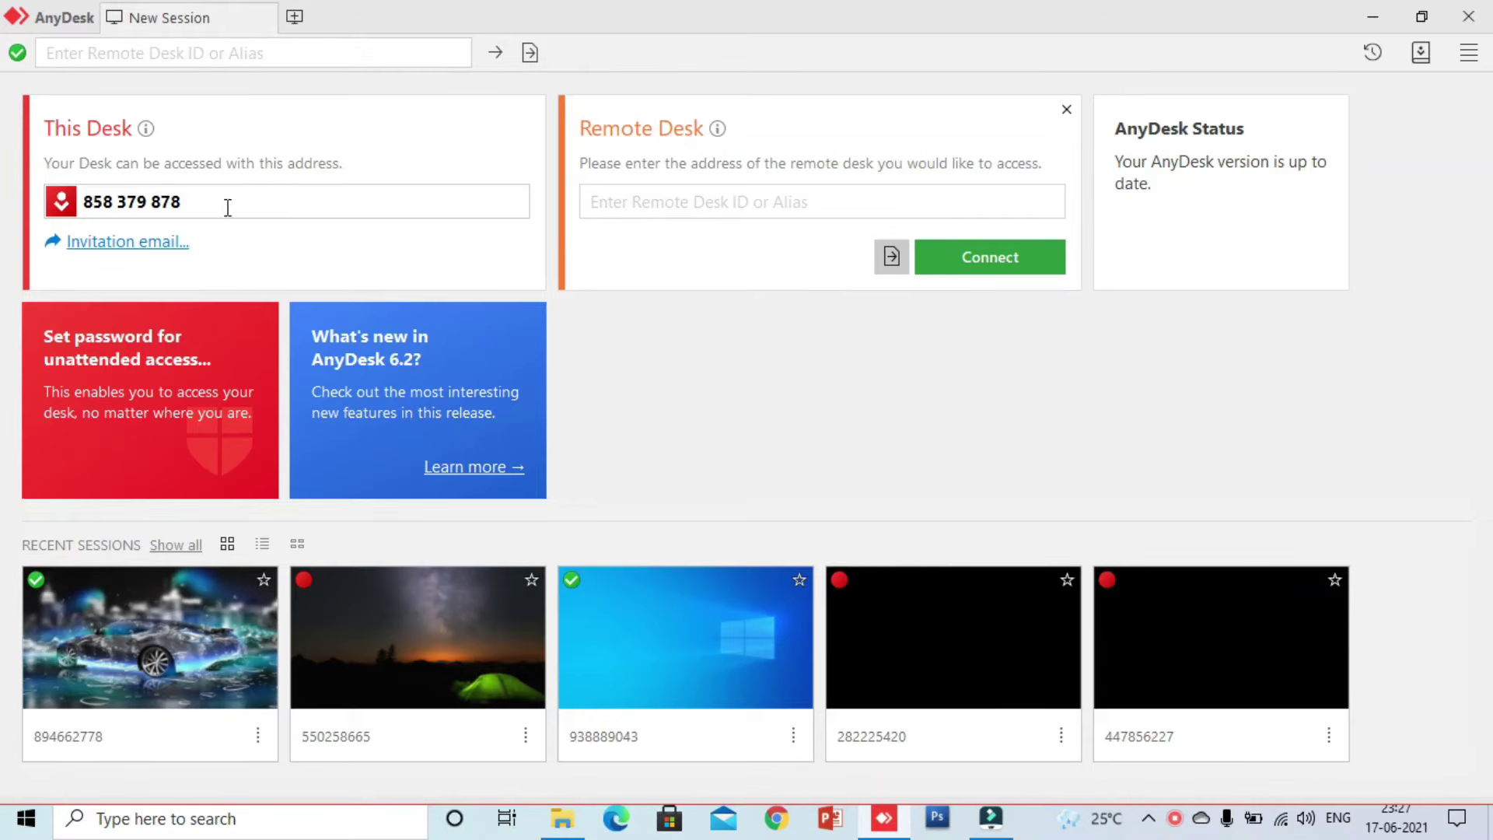
Enter the remote computer's desk address under Remote Desk and connect to the matching suggested desk.
left_click(660, 202)
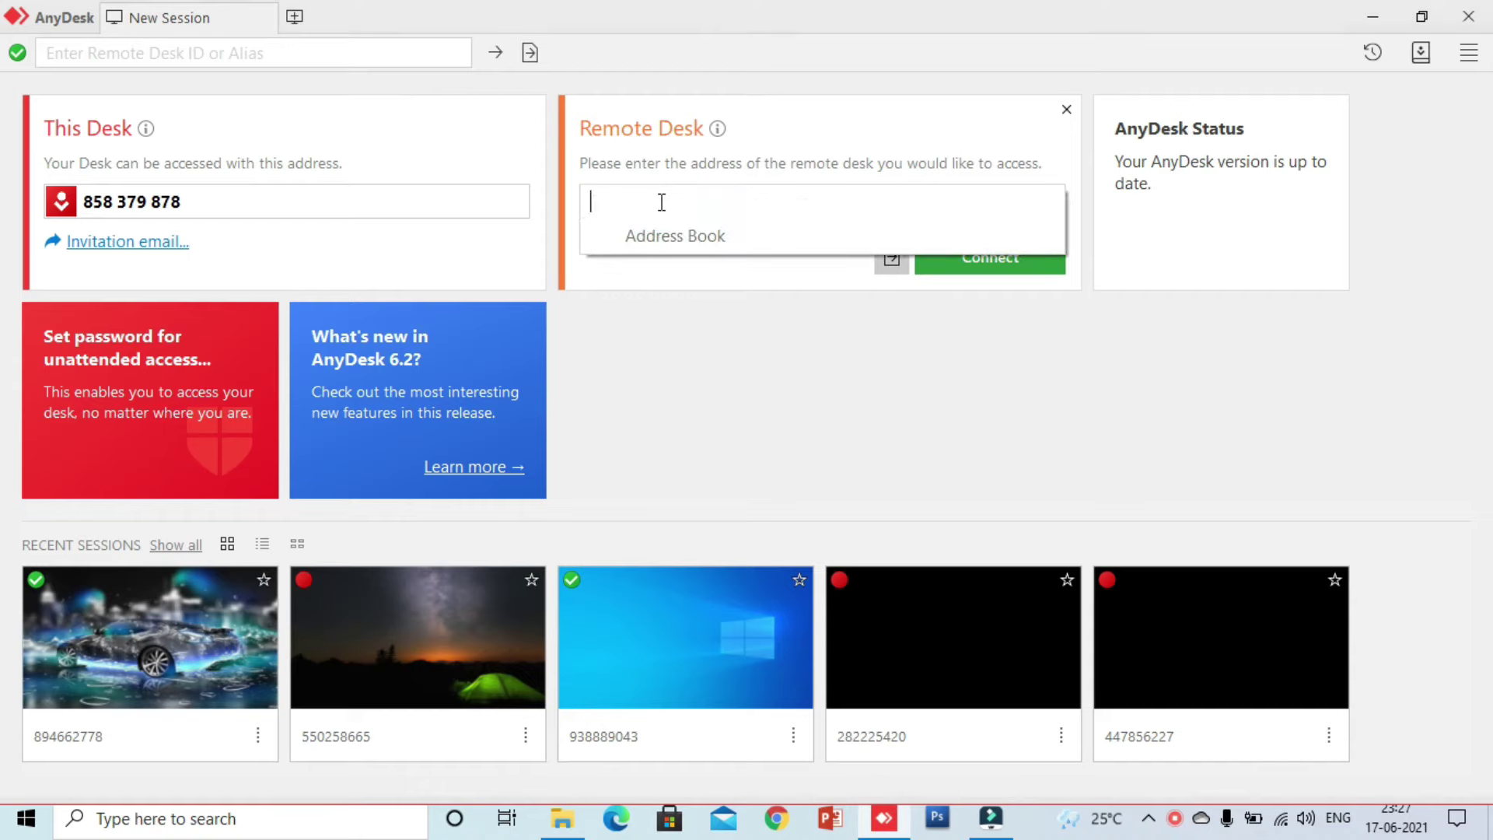
type("89")
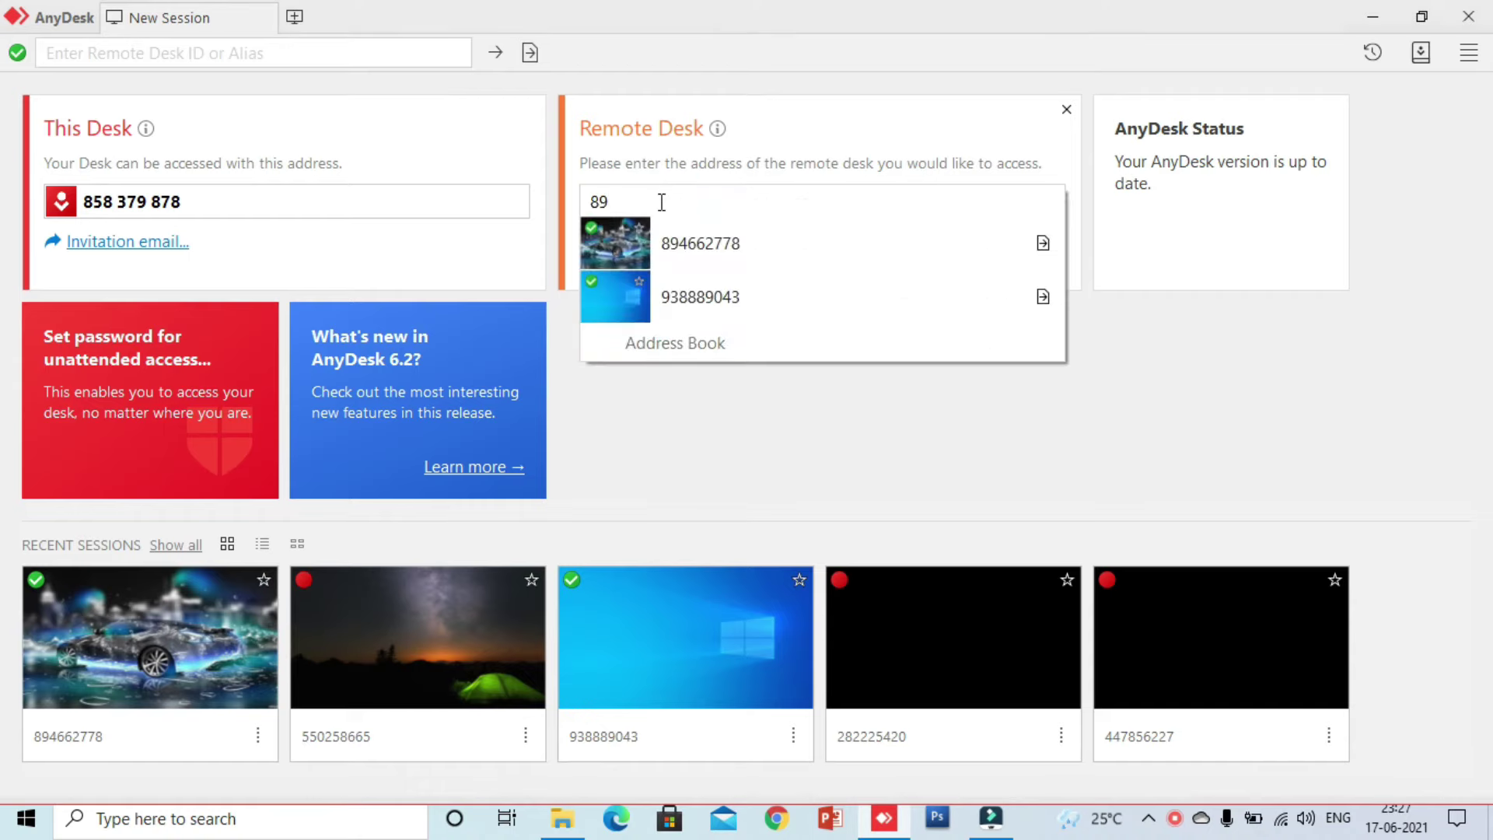
type("466")
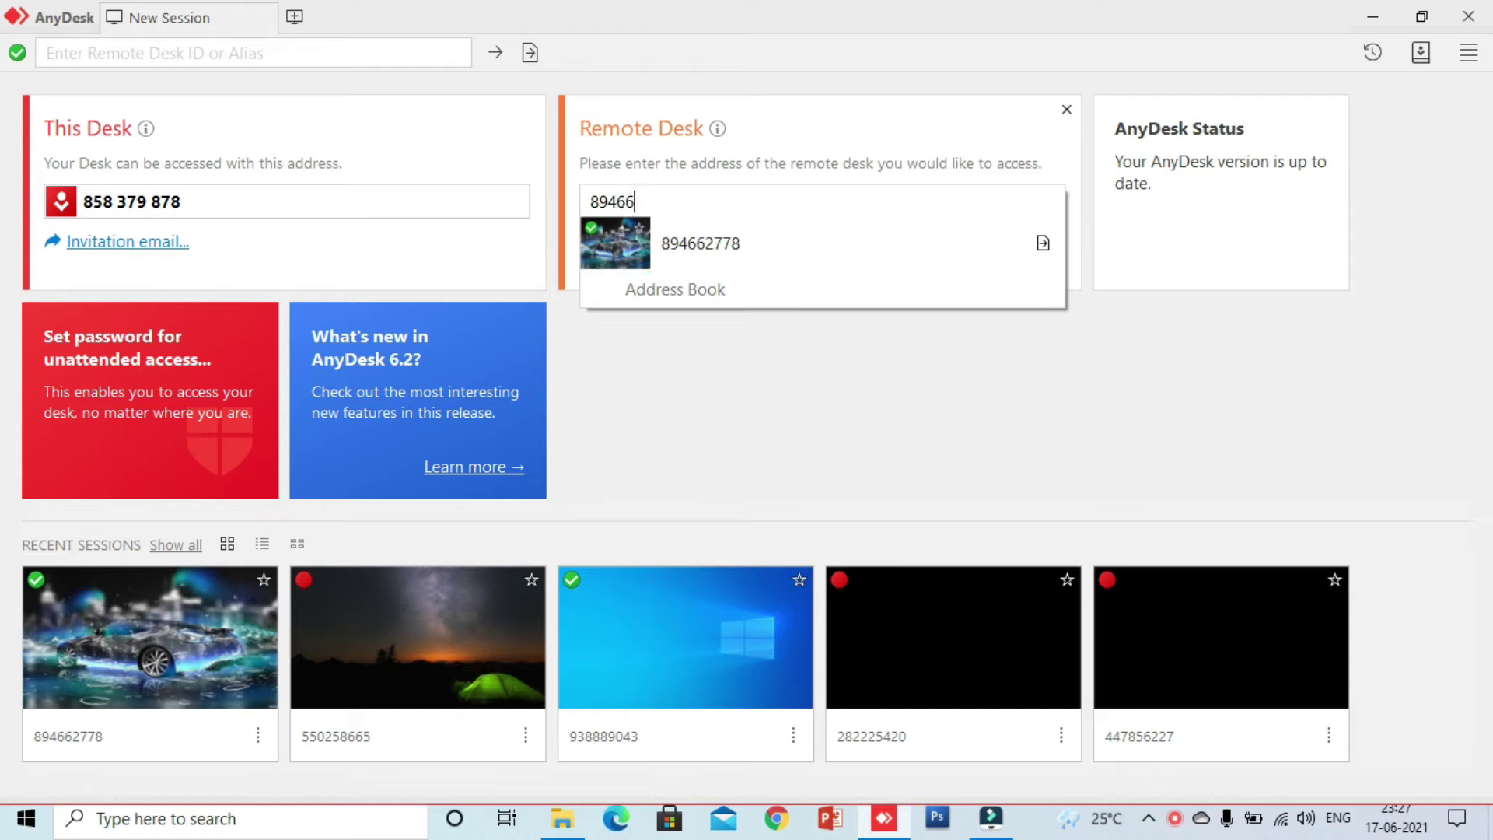
type("2778")
left_click(700, 242)
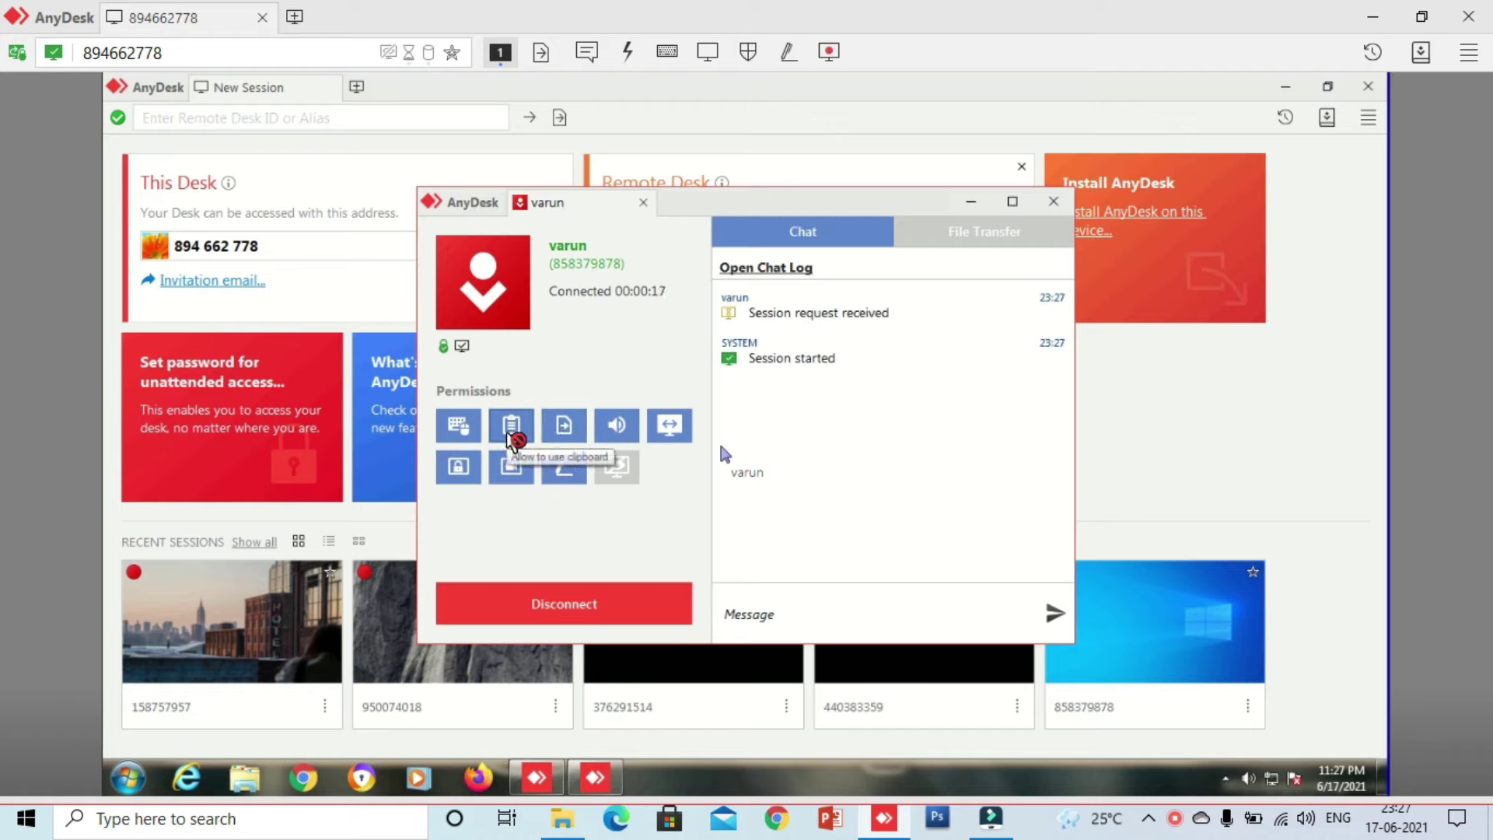
Minimise the remote session window and copy the robots text file from the local desktop.
left_click(884, 820)
left_click(884, 824)
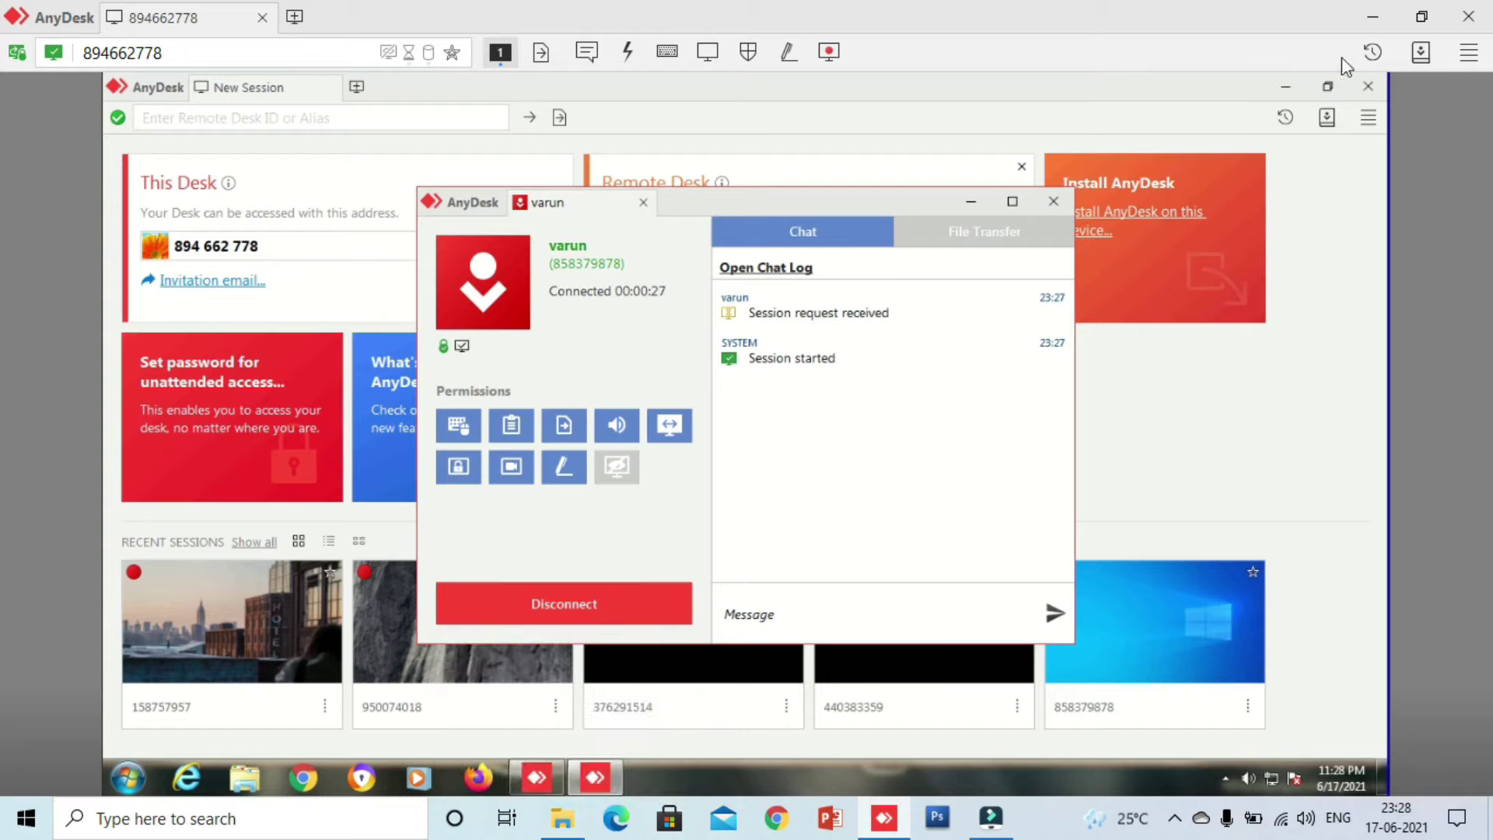
left_click(1372, 16)
left_click(1373, 14)
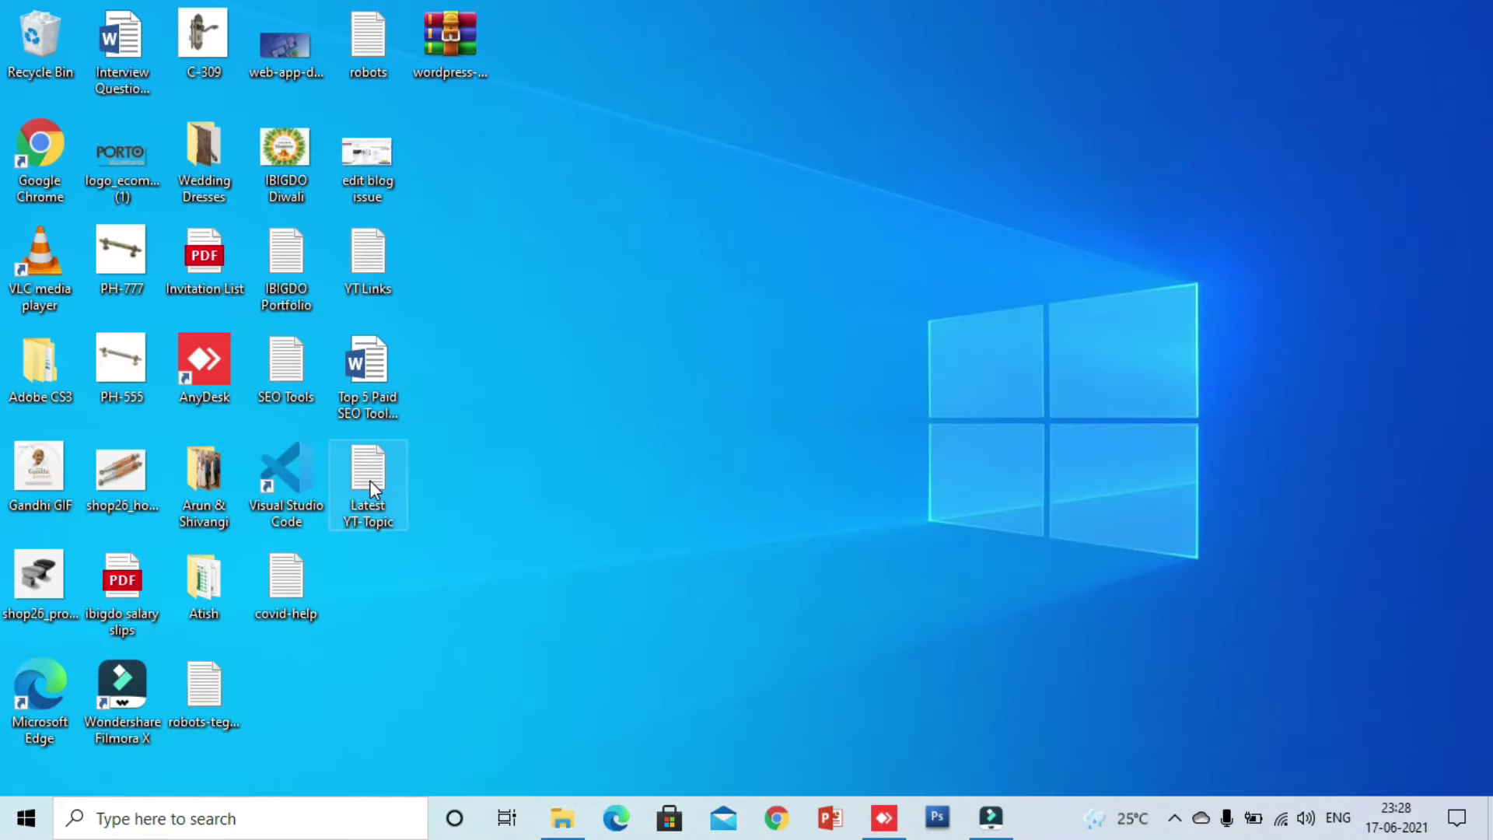
double_click(377, 64)
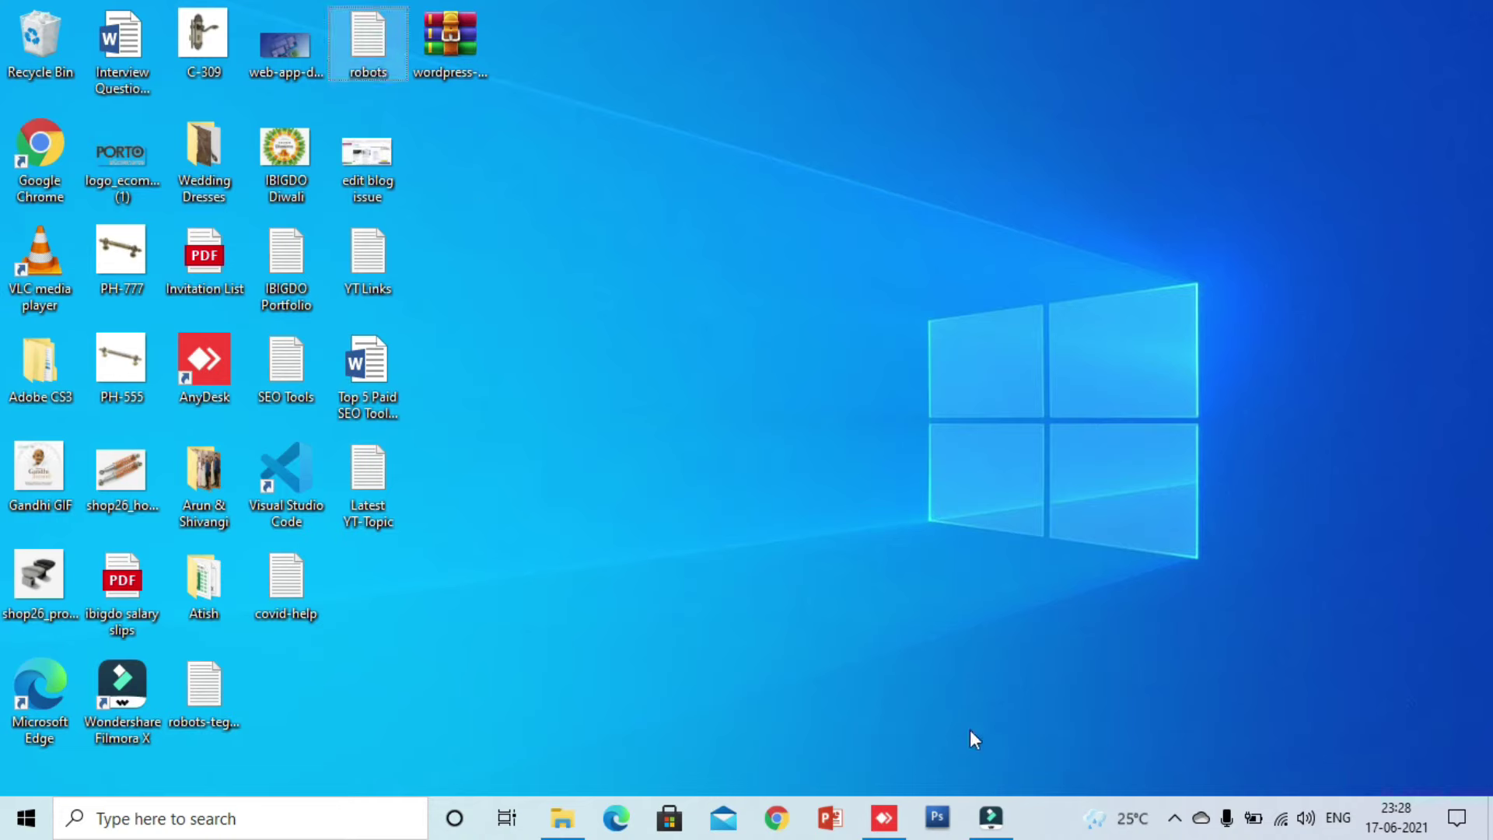
right_click(361, 39)
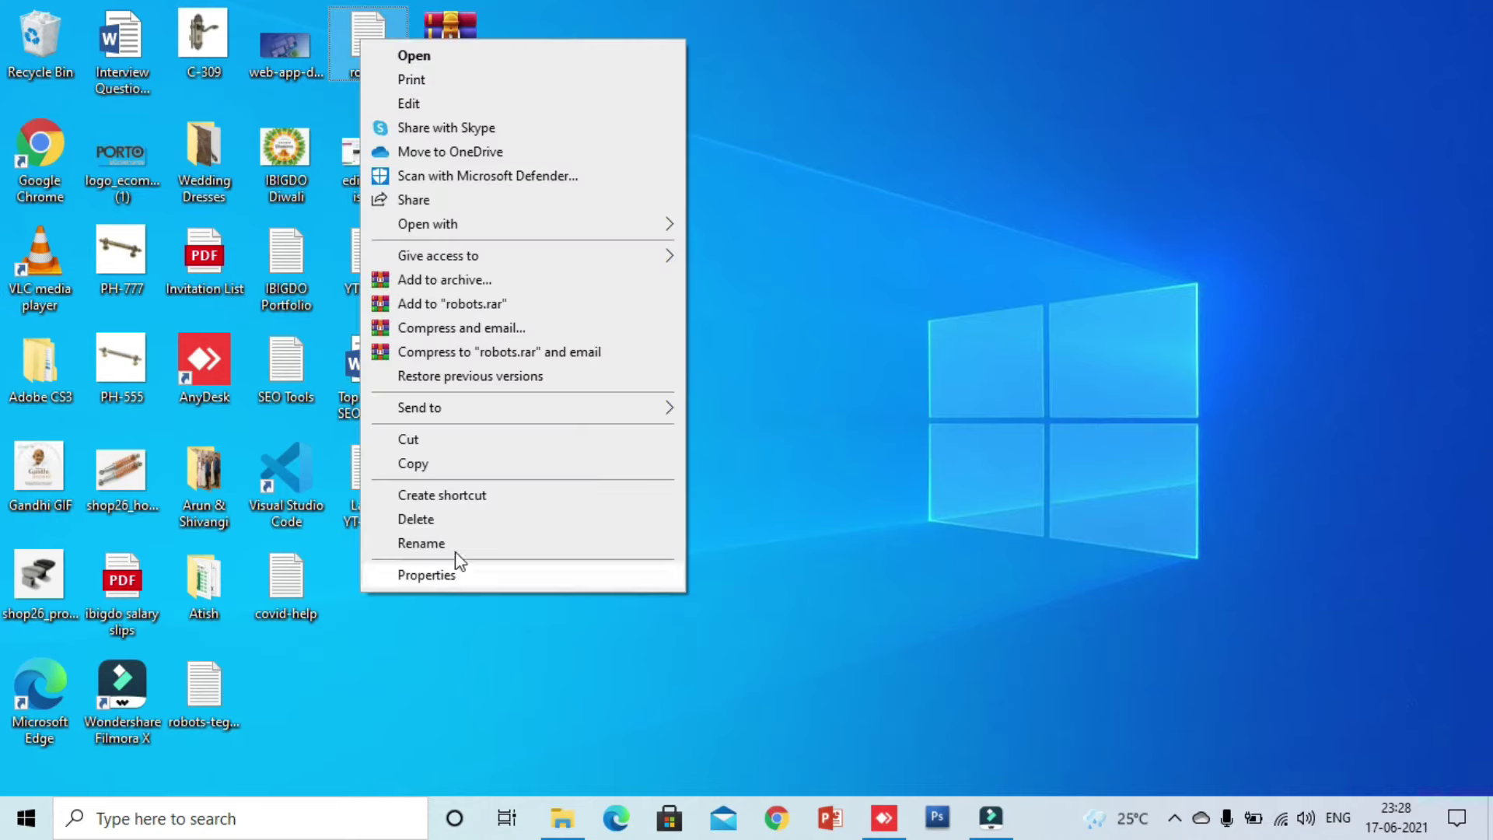
left_click(433, 464)
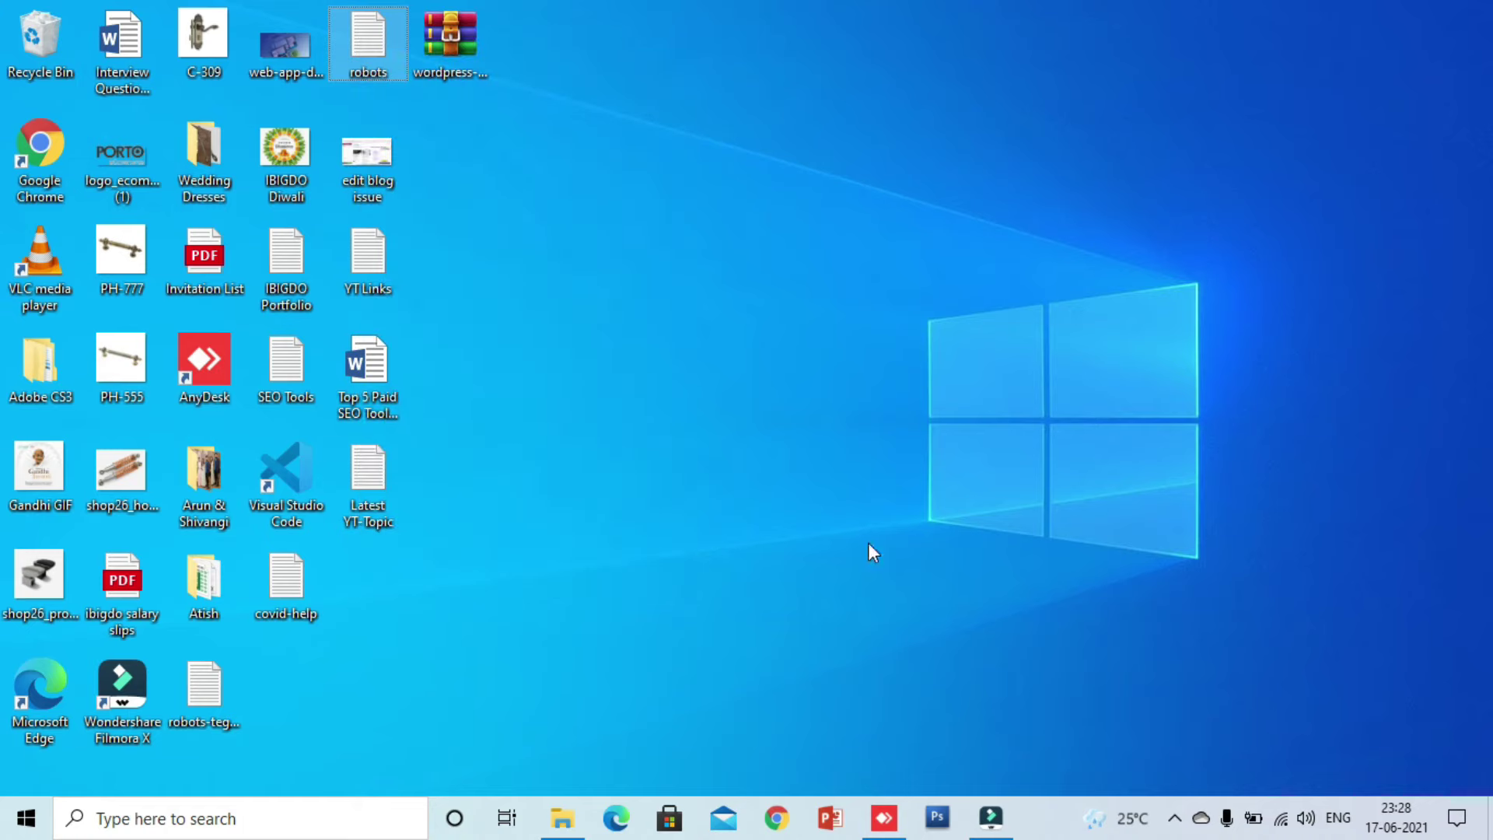
Return to the AnyDesk session, minimise the connection window on the remote computer and paste the robots file onto its desktop.
left_click(892, 824)
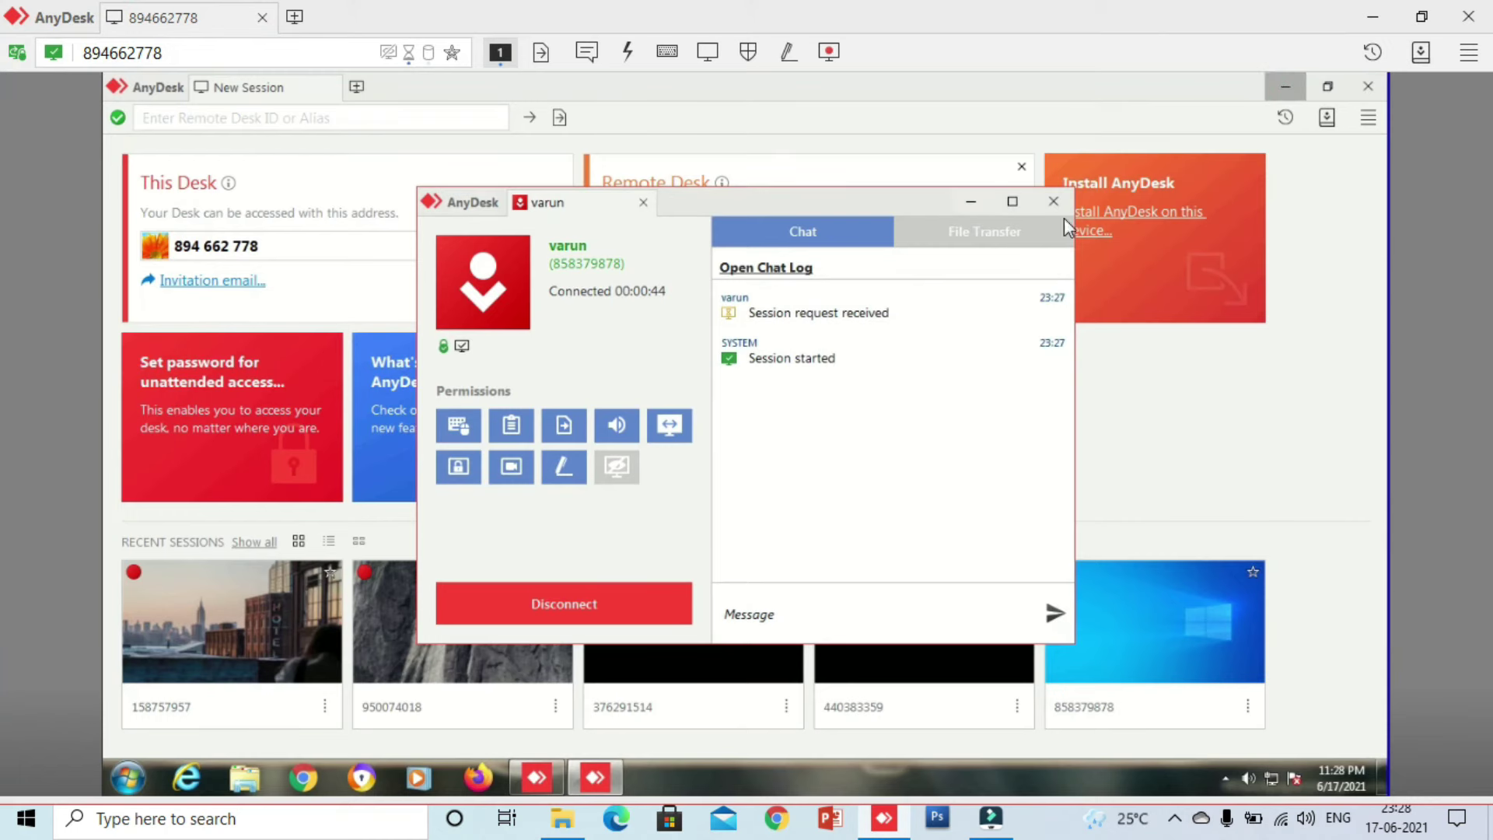
left_click(970, 204)
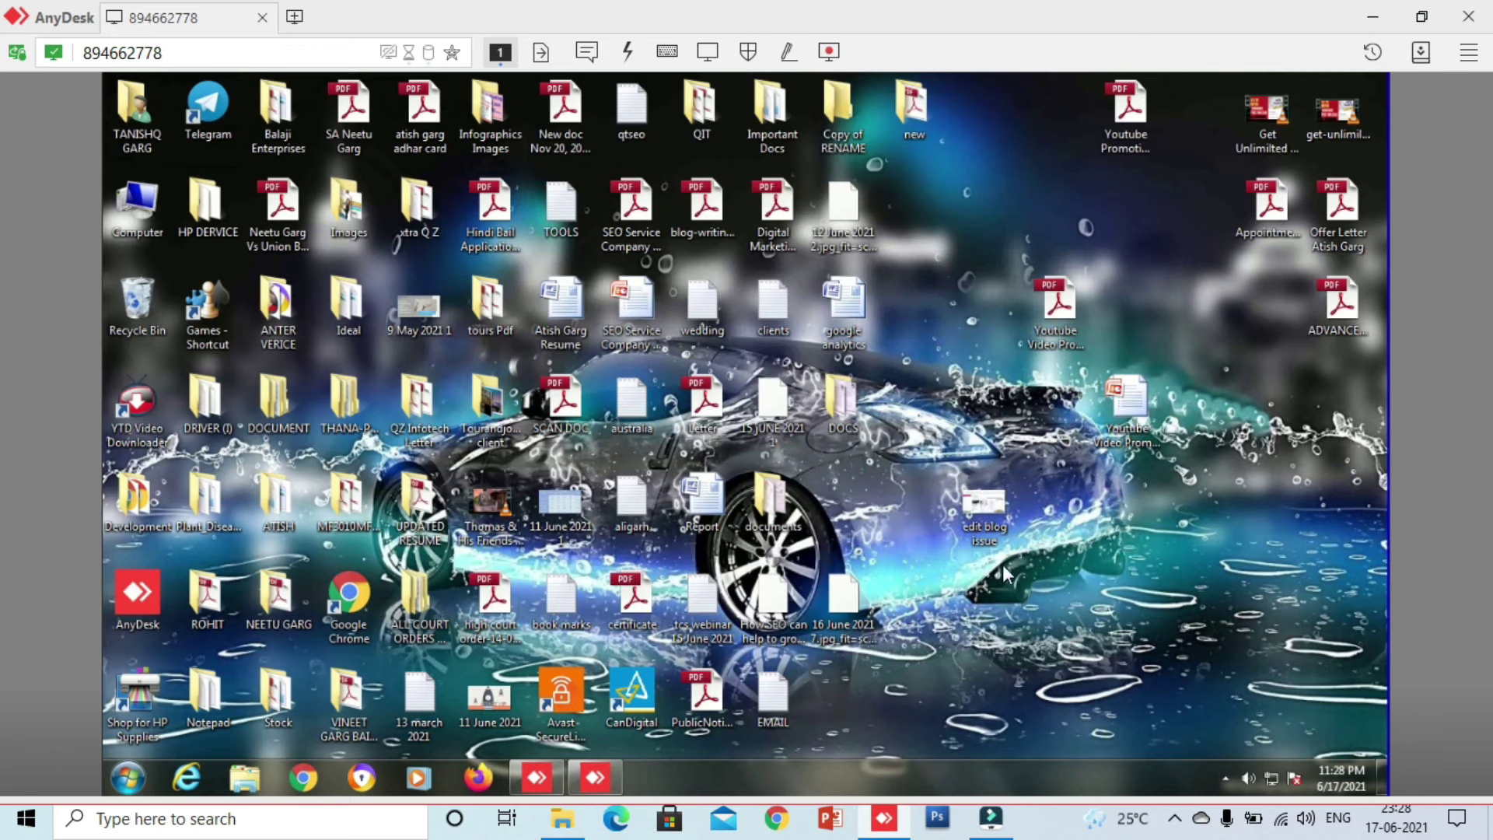
right_click(1071, 477)
left_click(1122, 549)
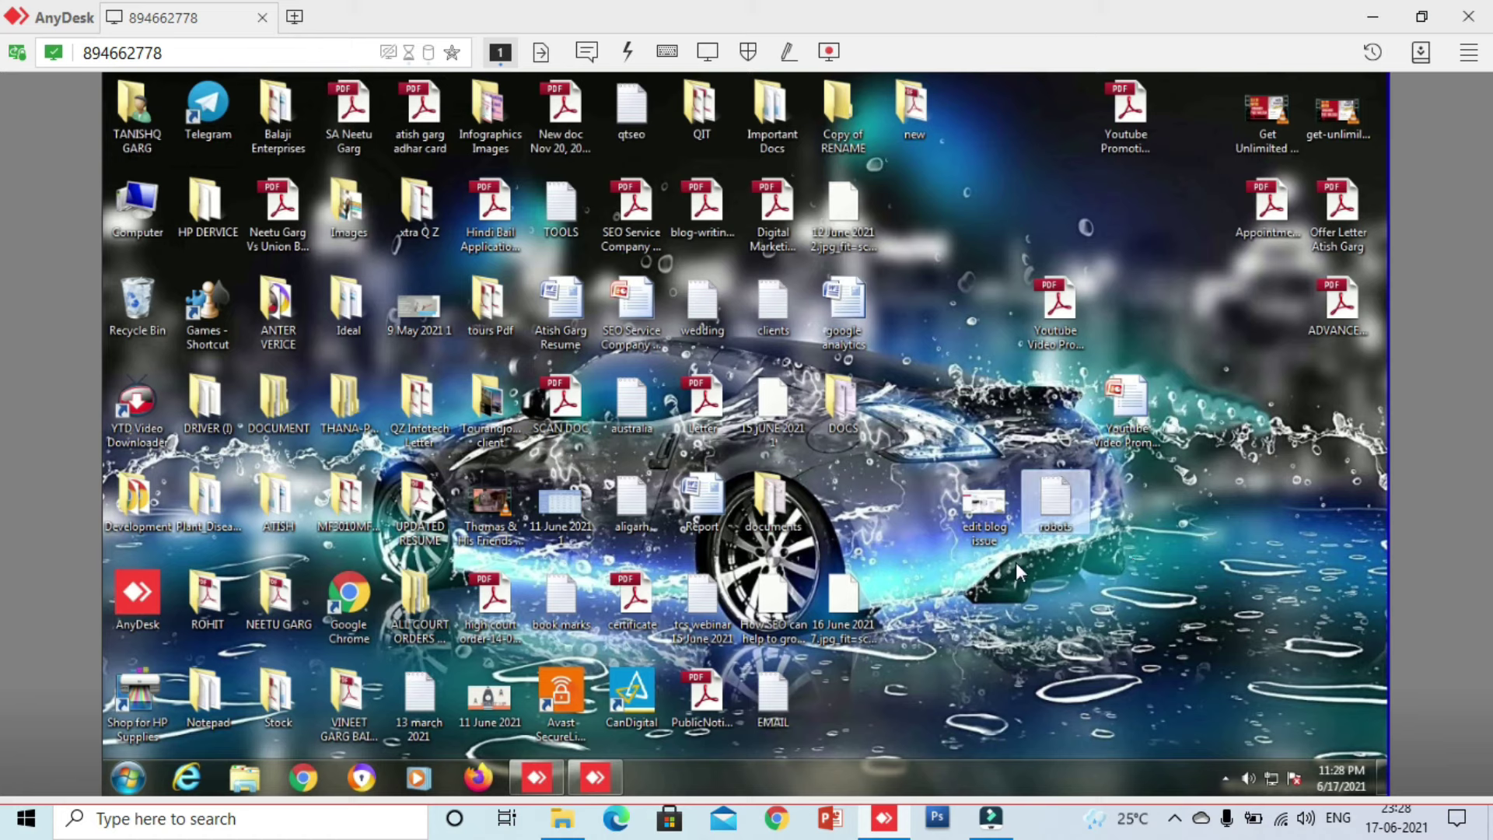
left_click(1052, 570)
Launch Chrome on the remote computer and go to google.co.in.
left_click(302, 781)
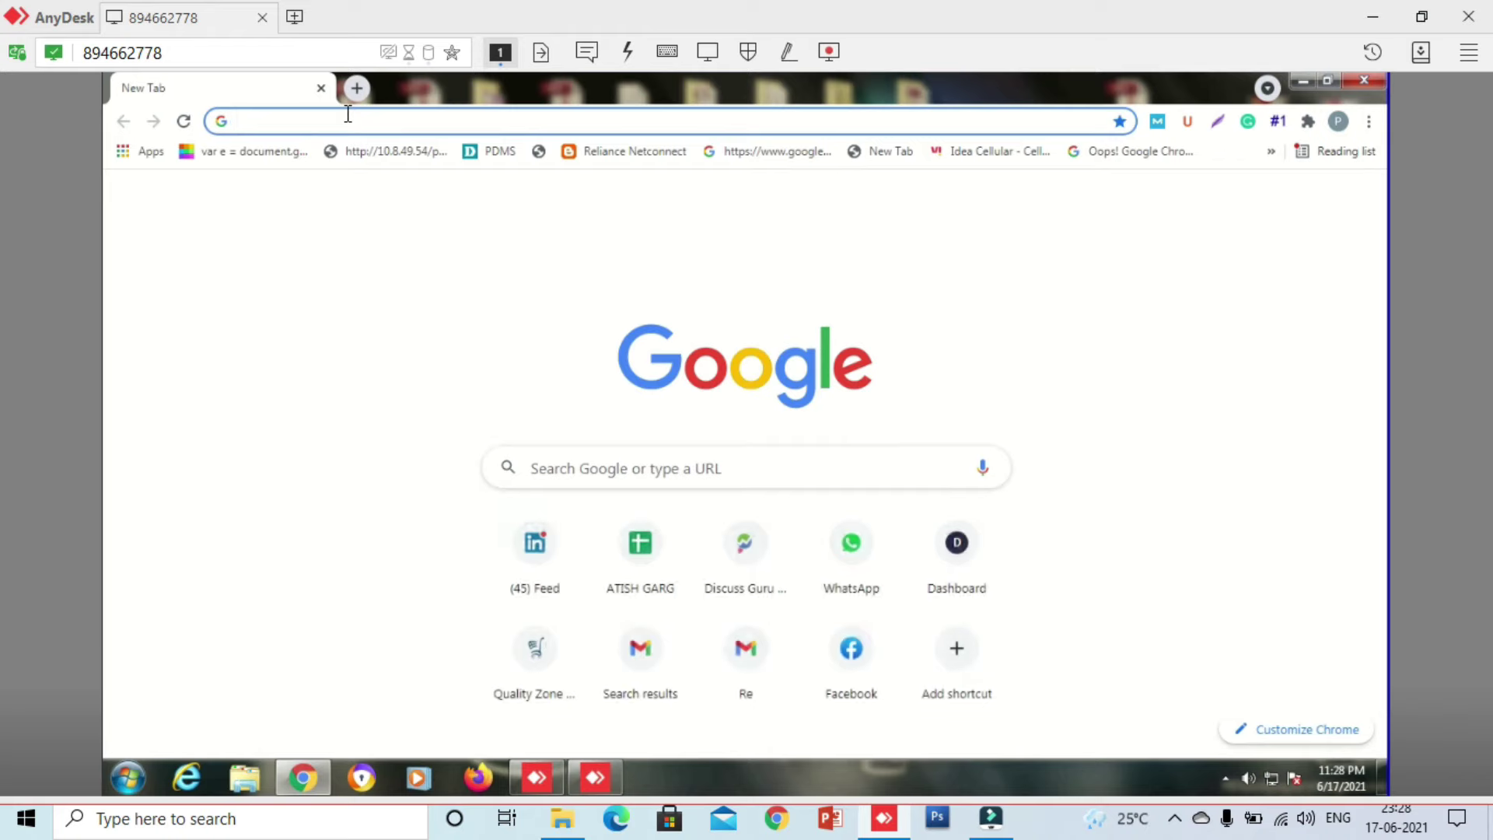
type("google.co.in")
key("Return")
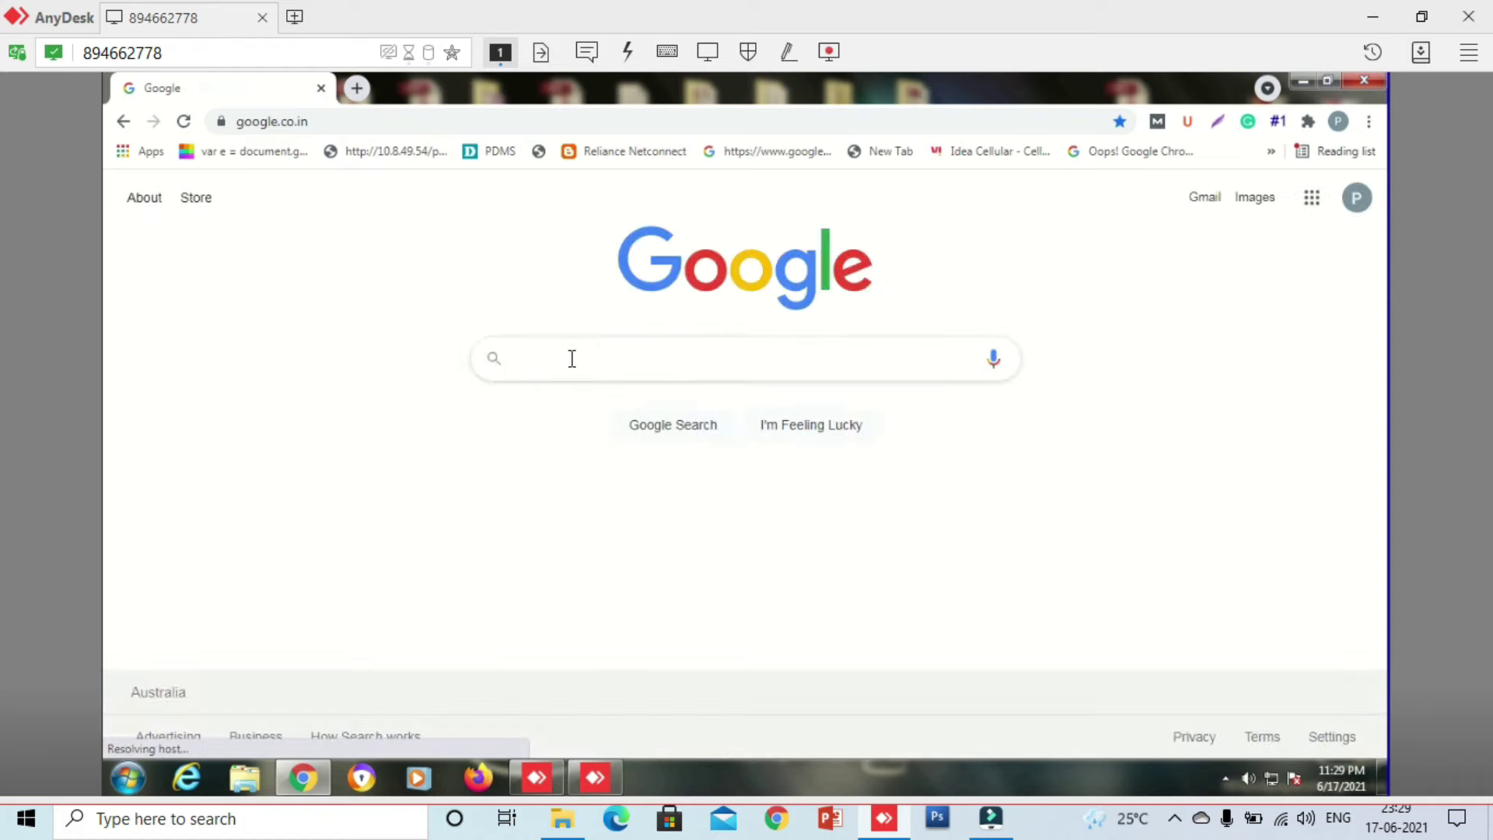
Search Google for "technical support website" in the remote browser.
left_click(571, 358)
type("te")
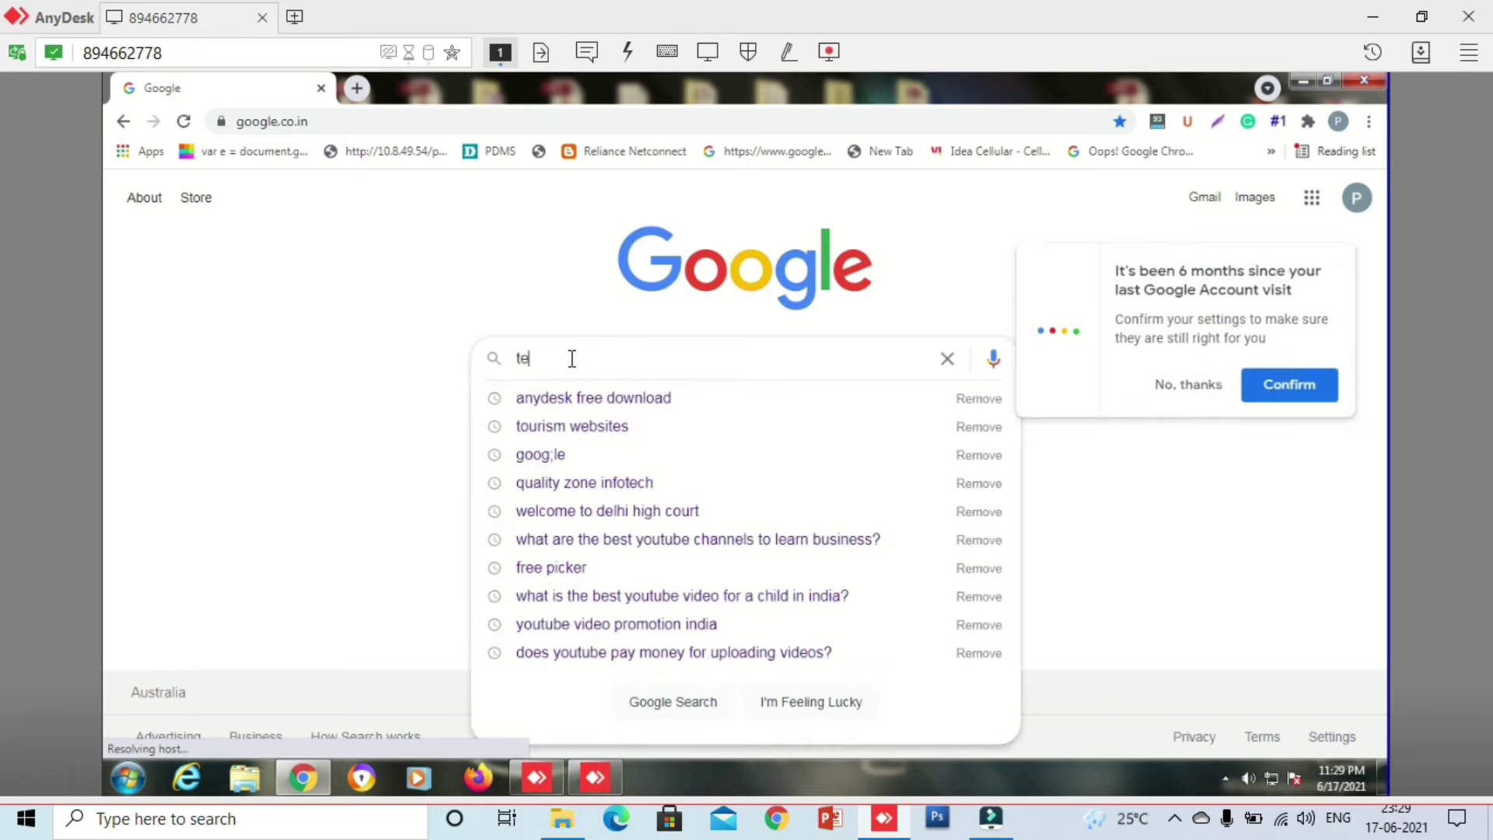
type("chnical supp")
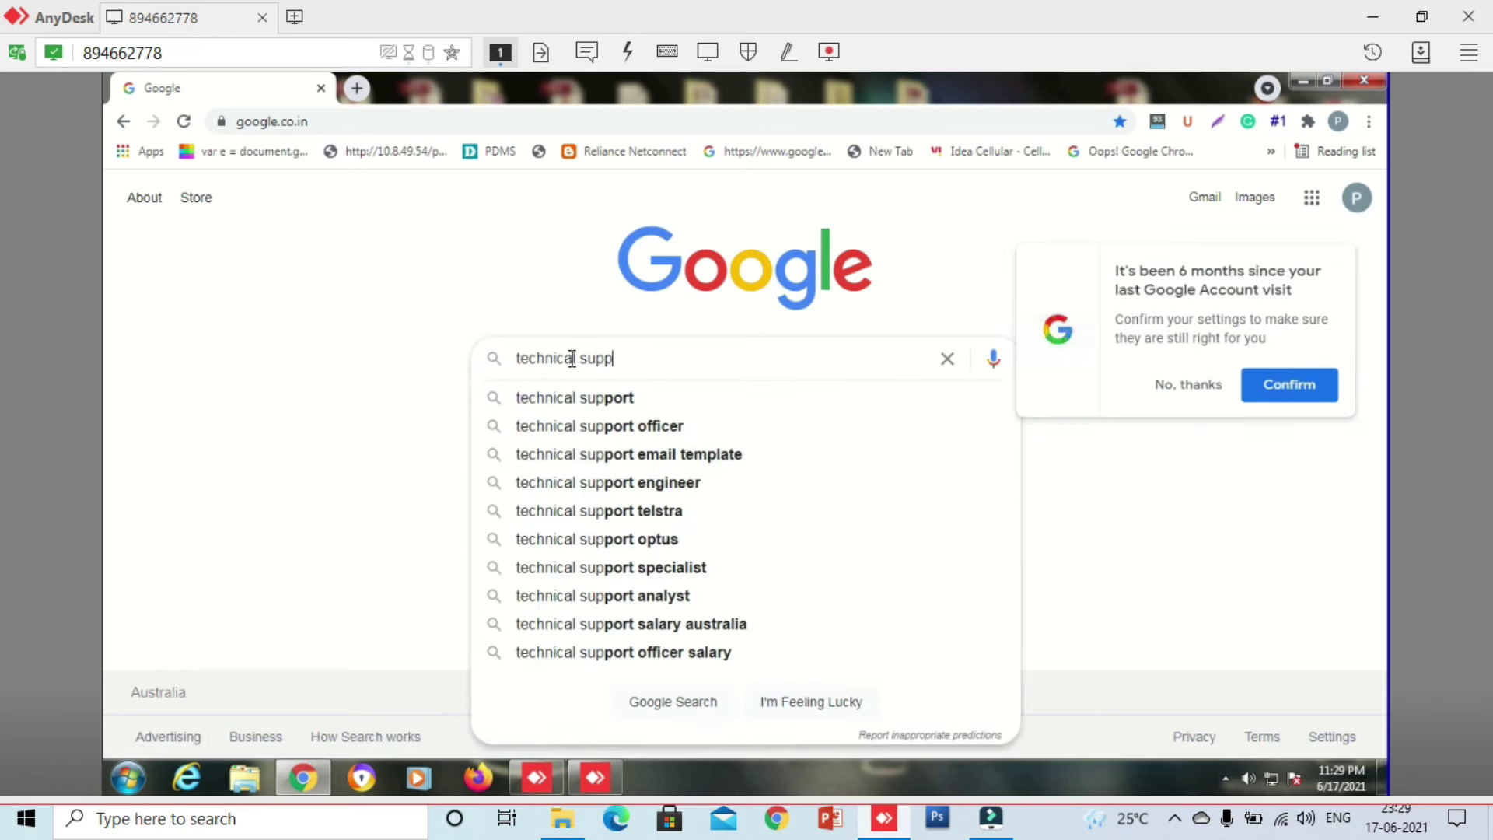
type("ort website")
key("Return")
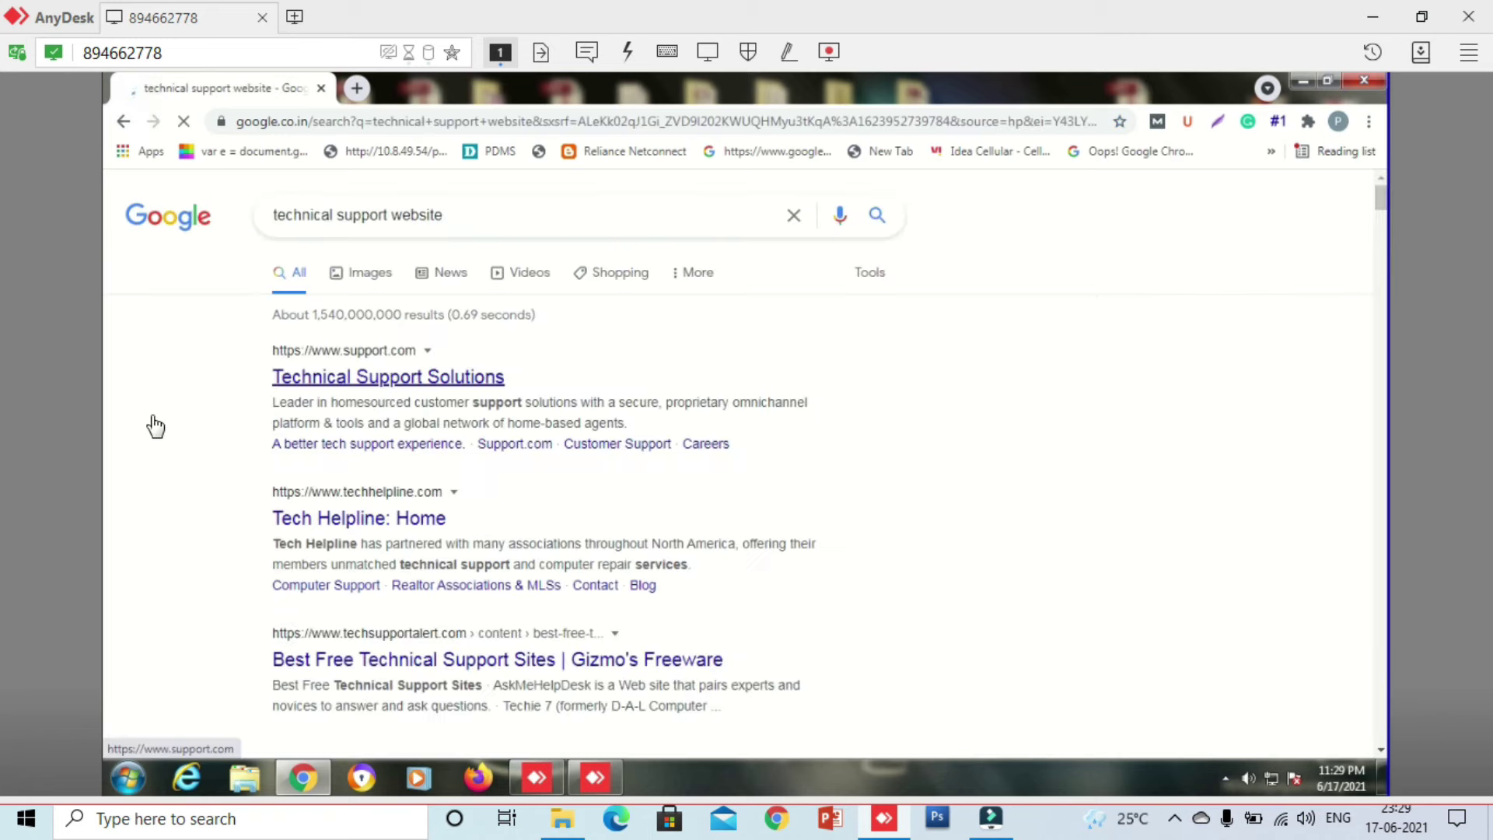
Open the "Tech Helpline: Home" result in a new tab and look over its homepage down to Customer Feedback.
scroll(195, 465, "down", 2)
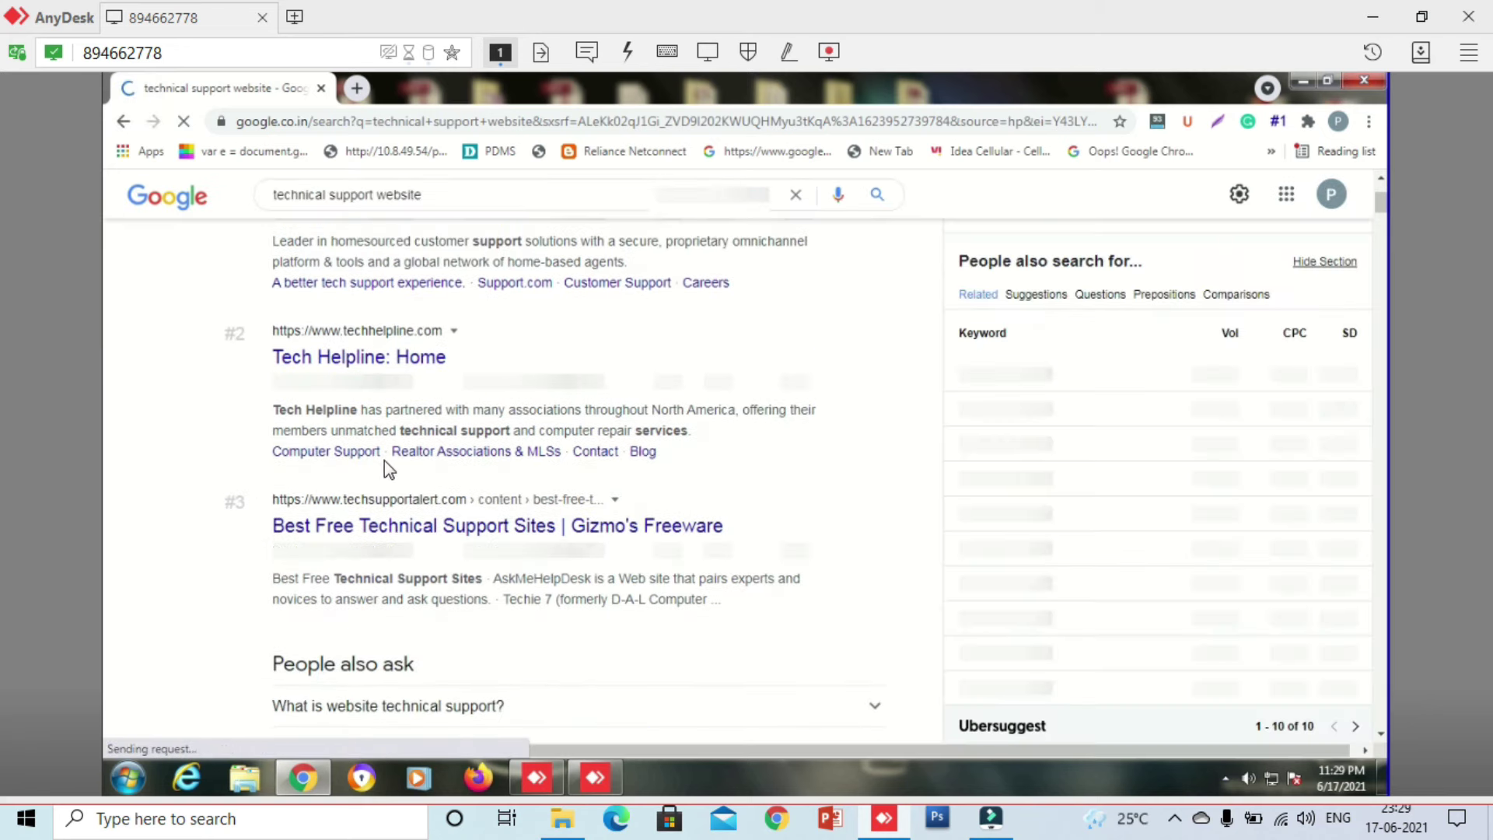
middle_click(364, 363)
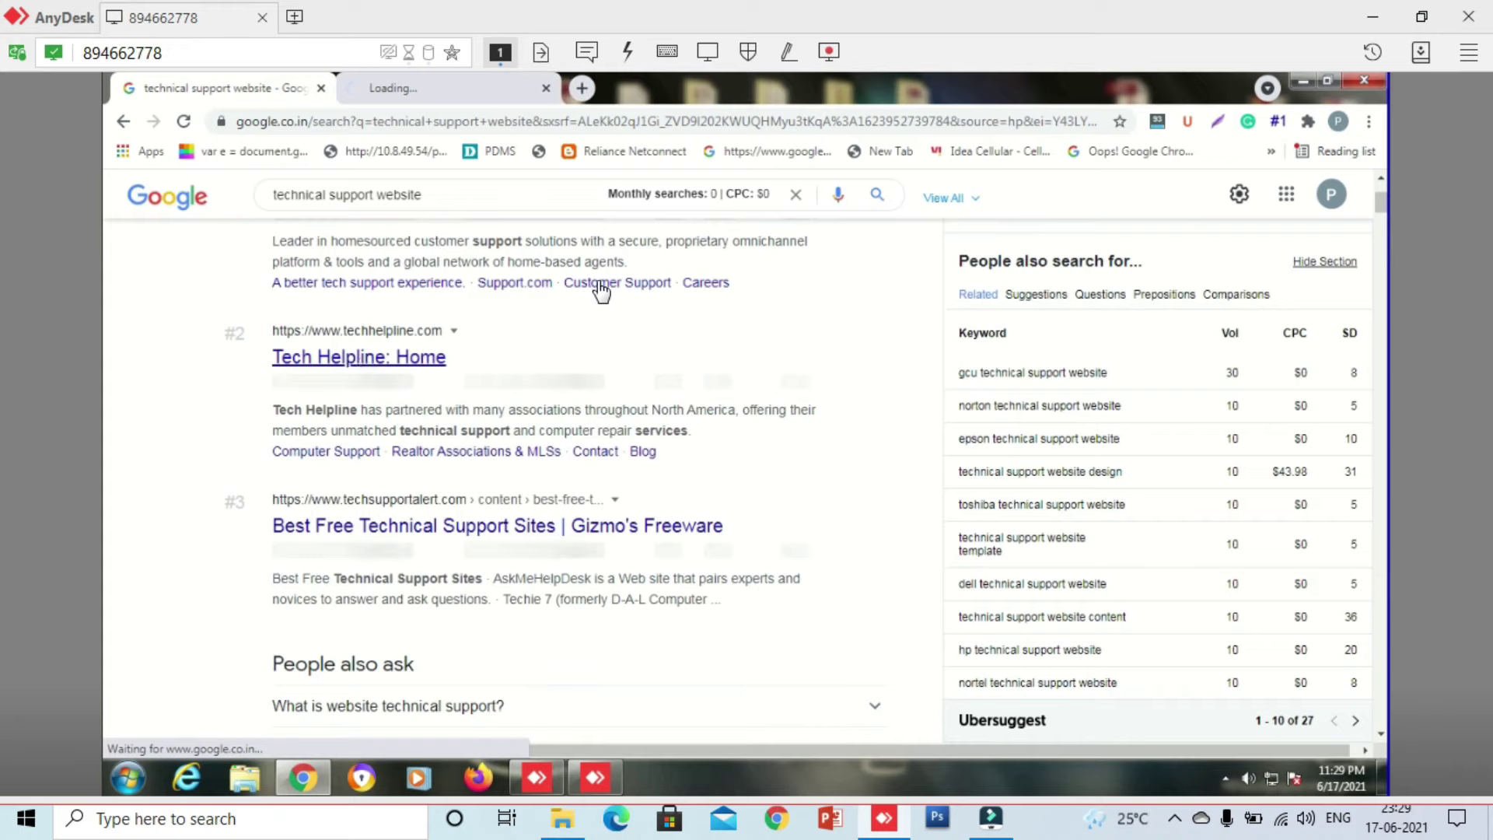
left_click(450, 85)
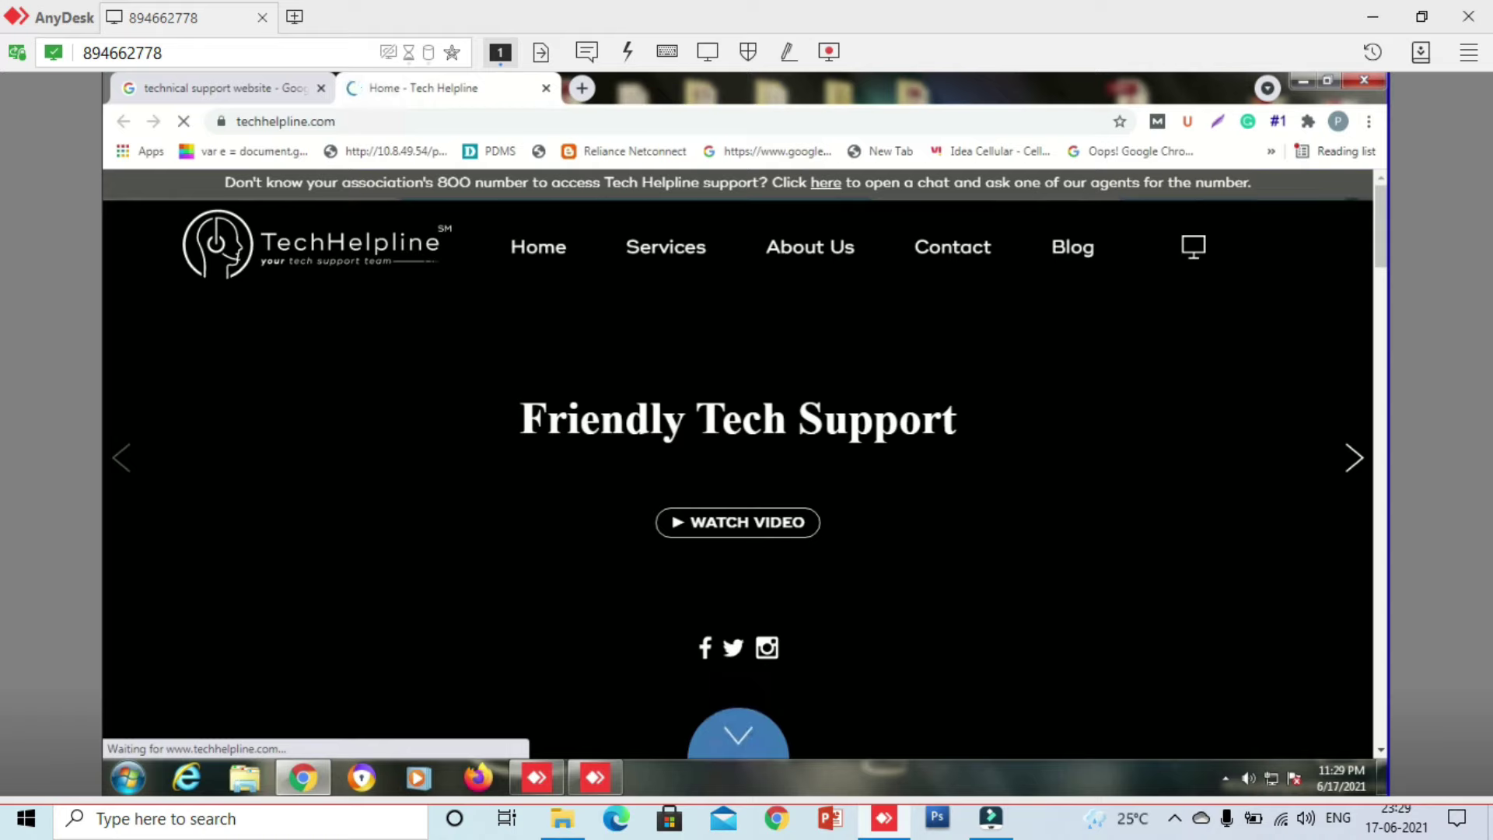
scroll(1085, 432, "down", 6)
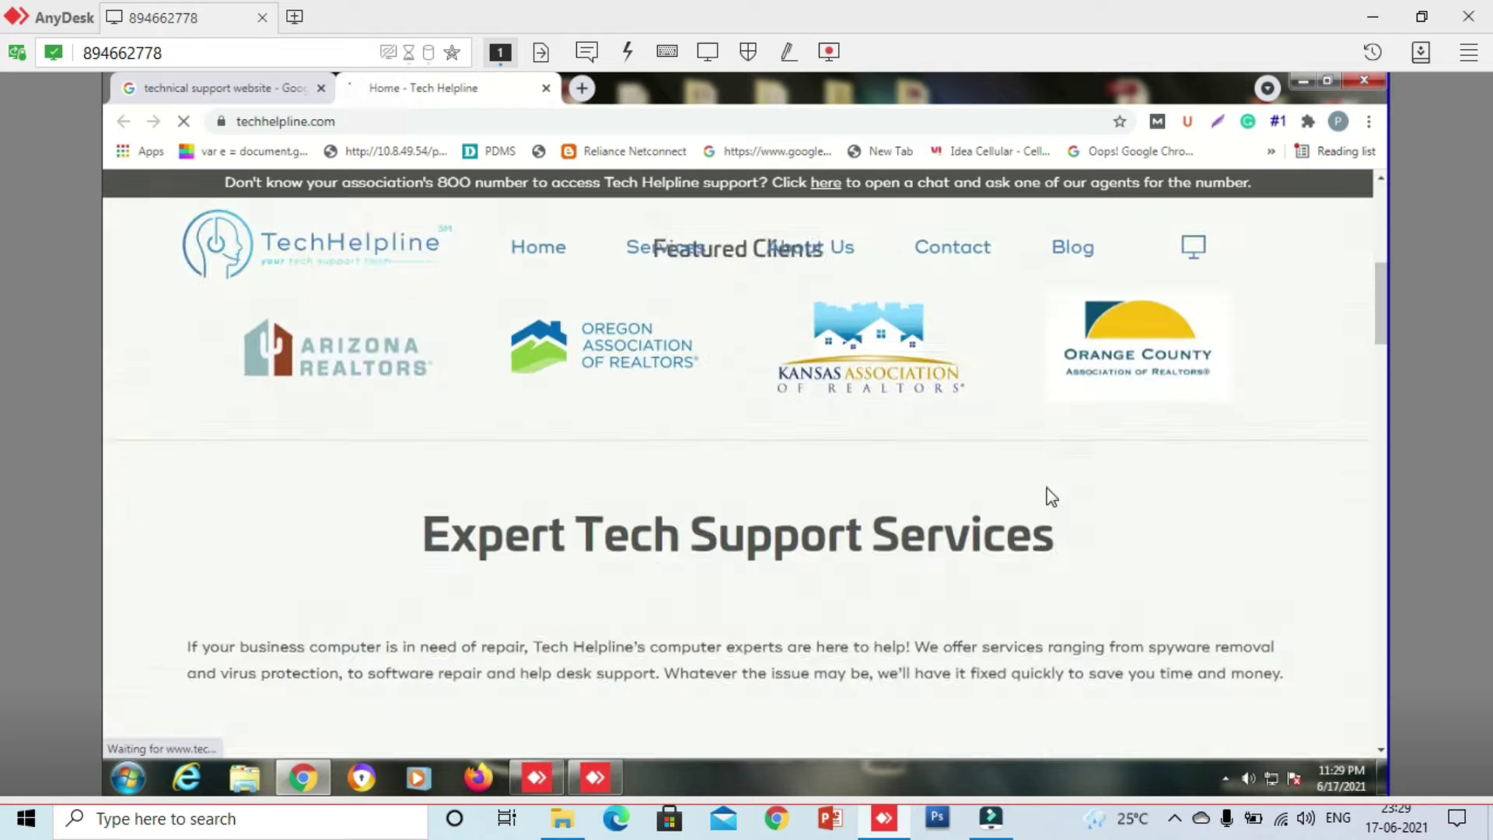
scroll(1051, 496, "down", 10)
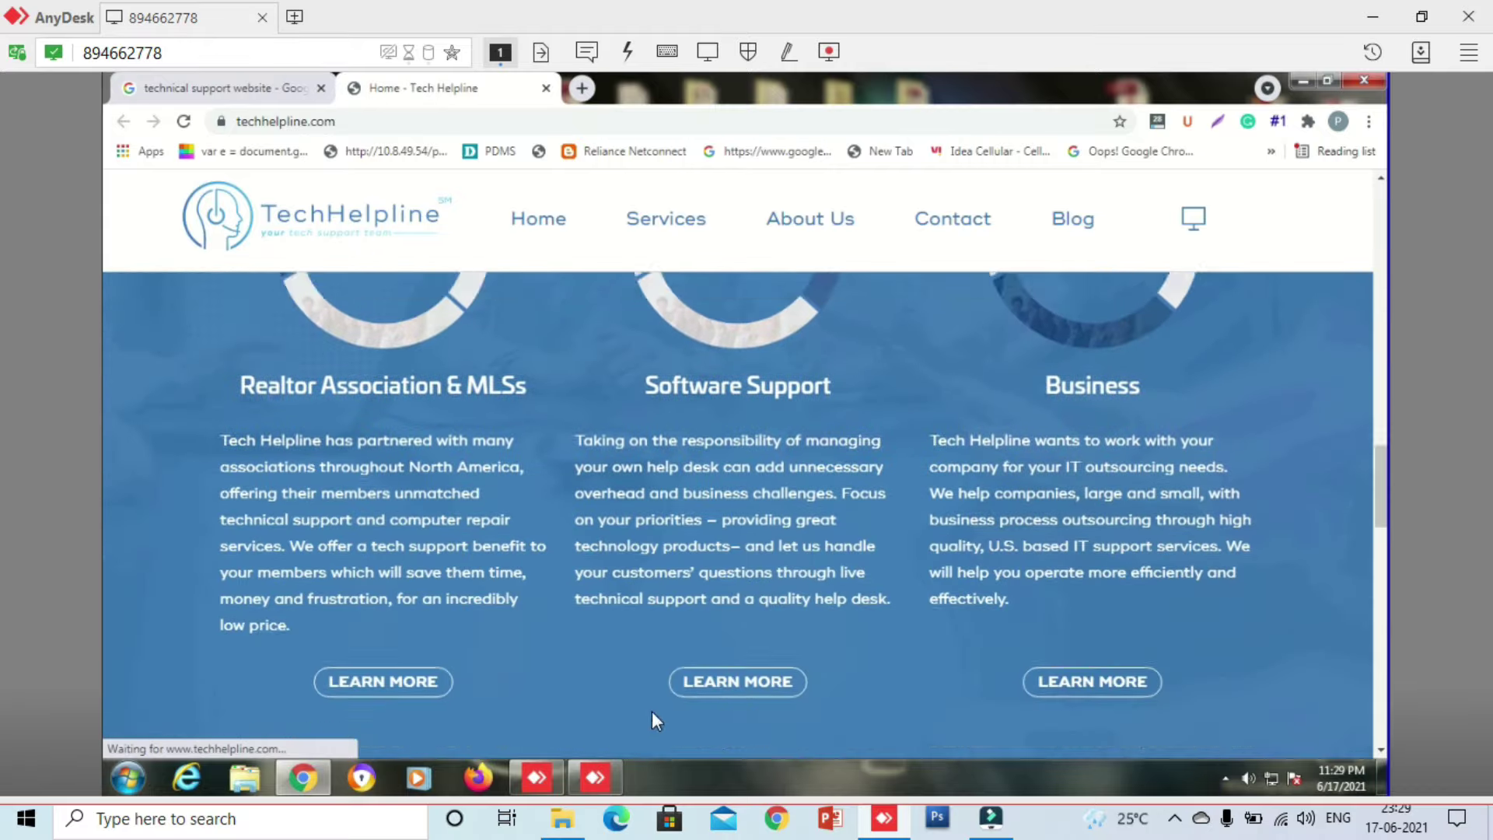
scroll(652, 719, "down", 4)
Bring up the remote computer's AnyDesk connection window, try its chat message field, and minimise the window again.
mouse_move(591, 778)
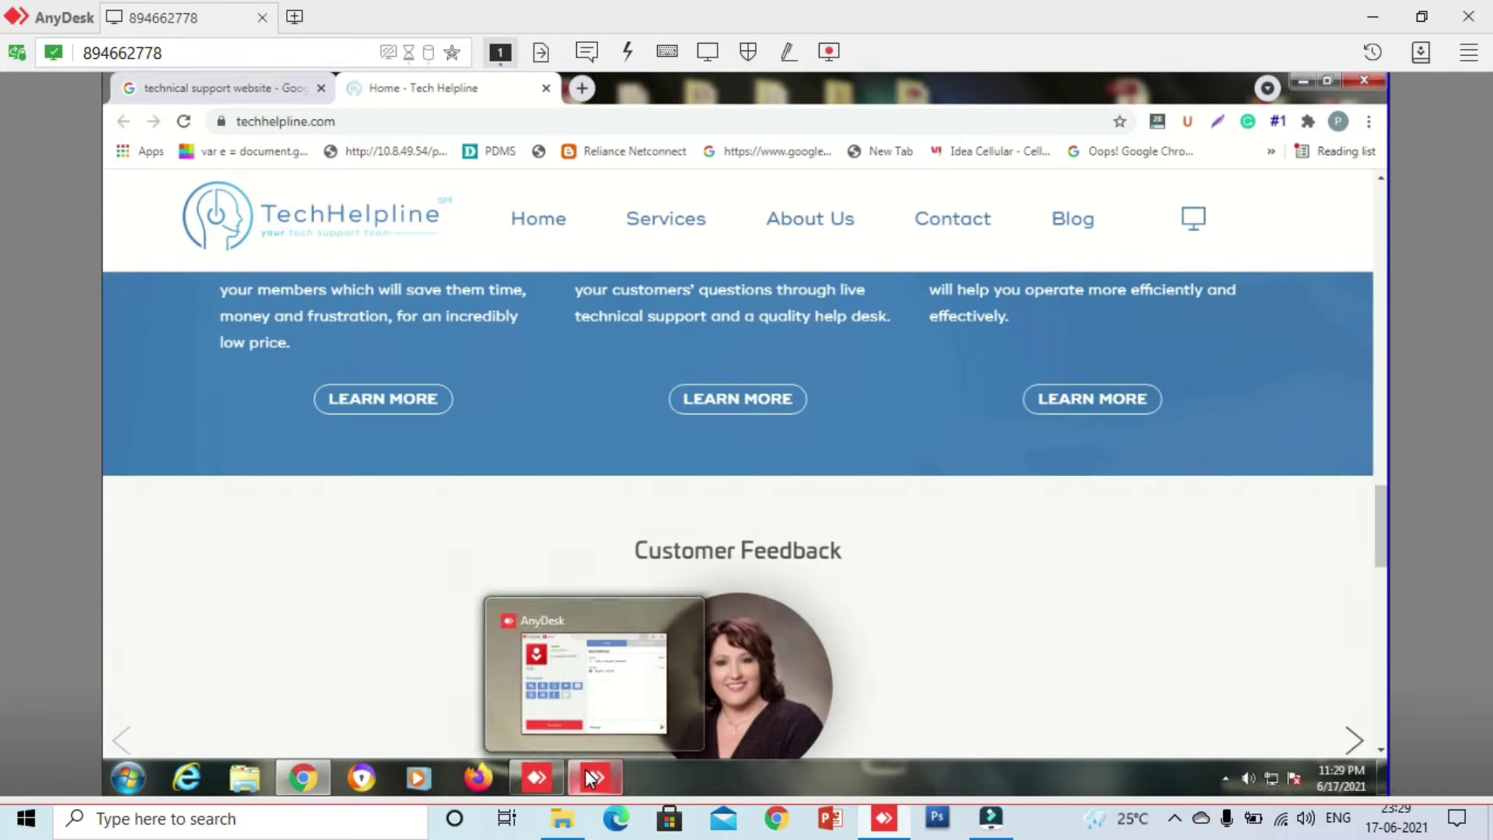
left_click(630, 701)
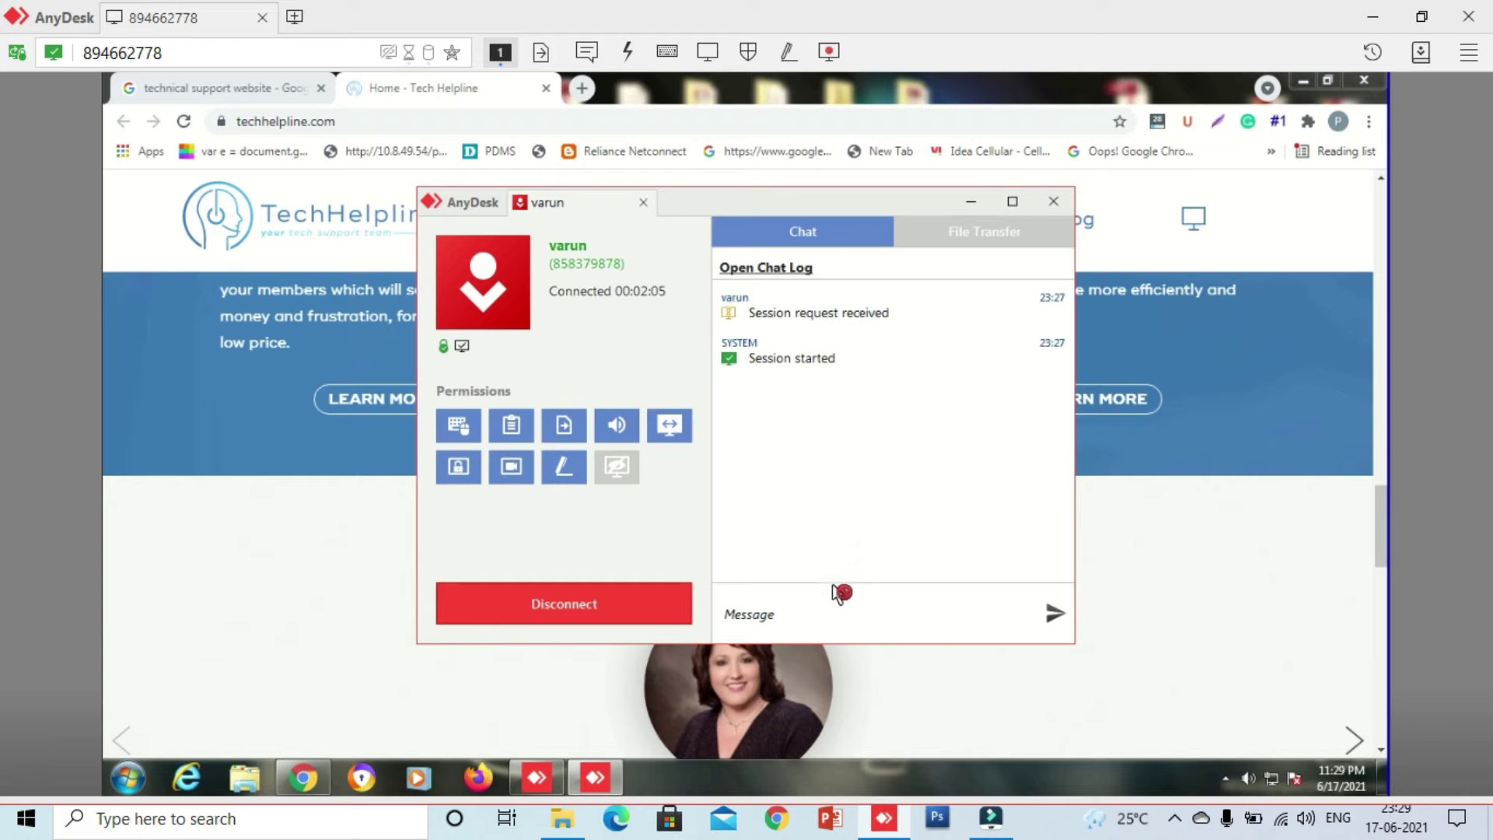
left_click(784, 613)
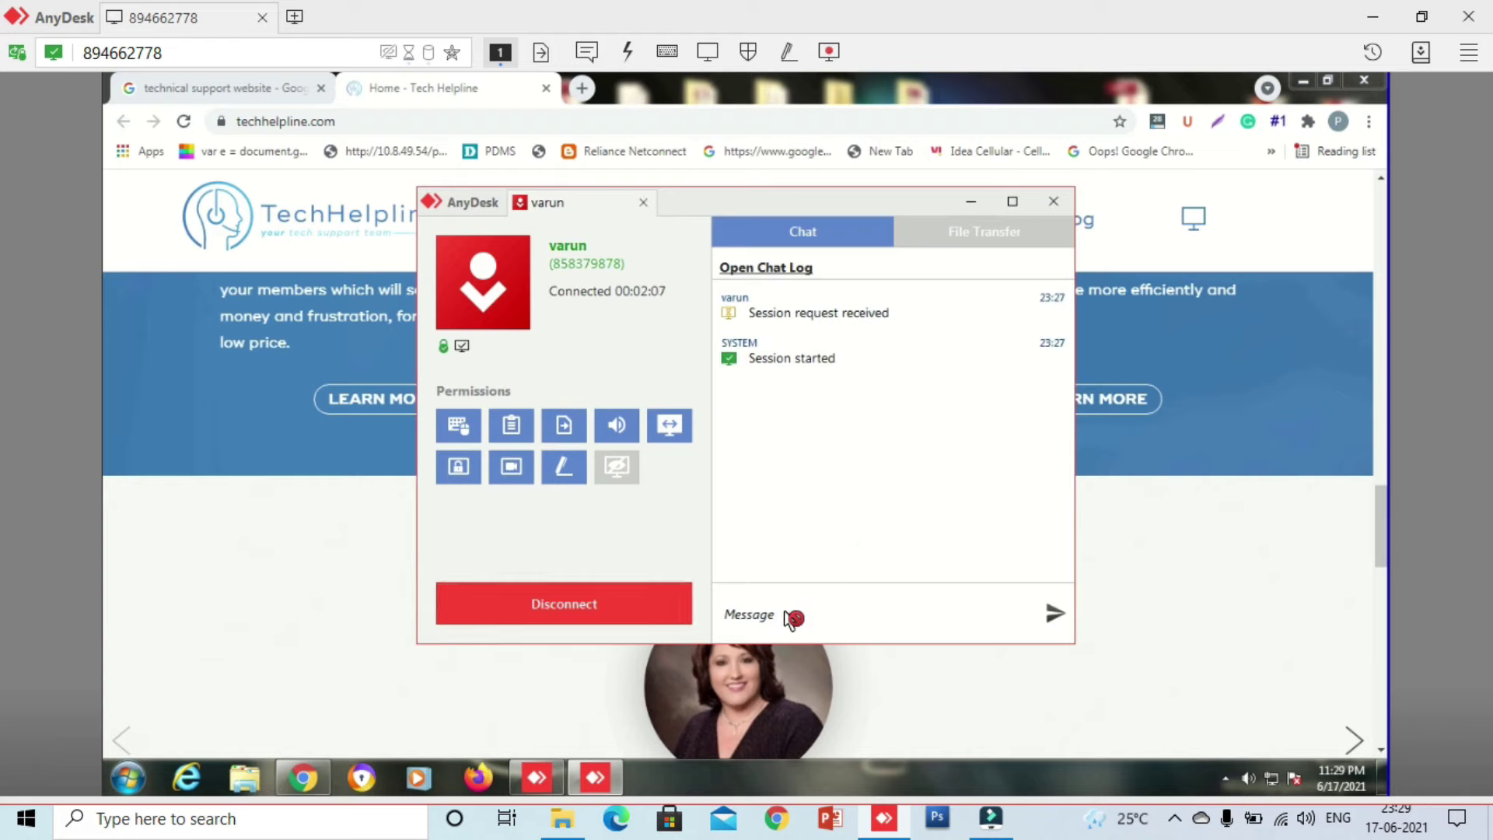
left_click(780, 604)
left_click(972, 199)
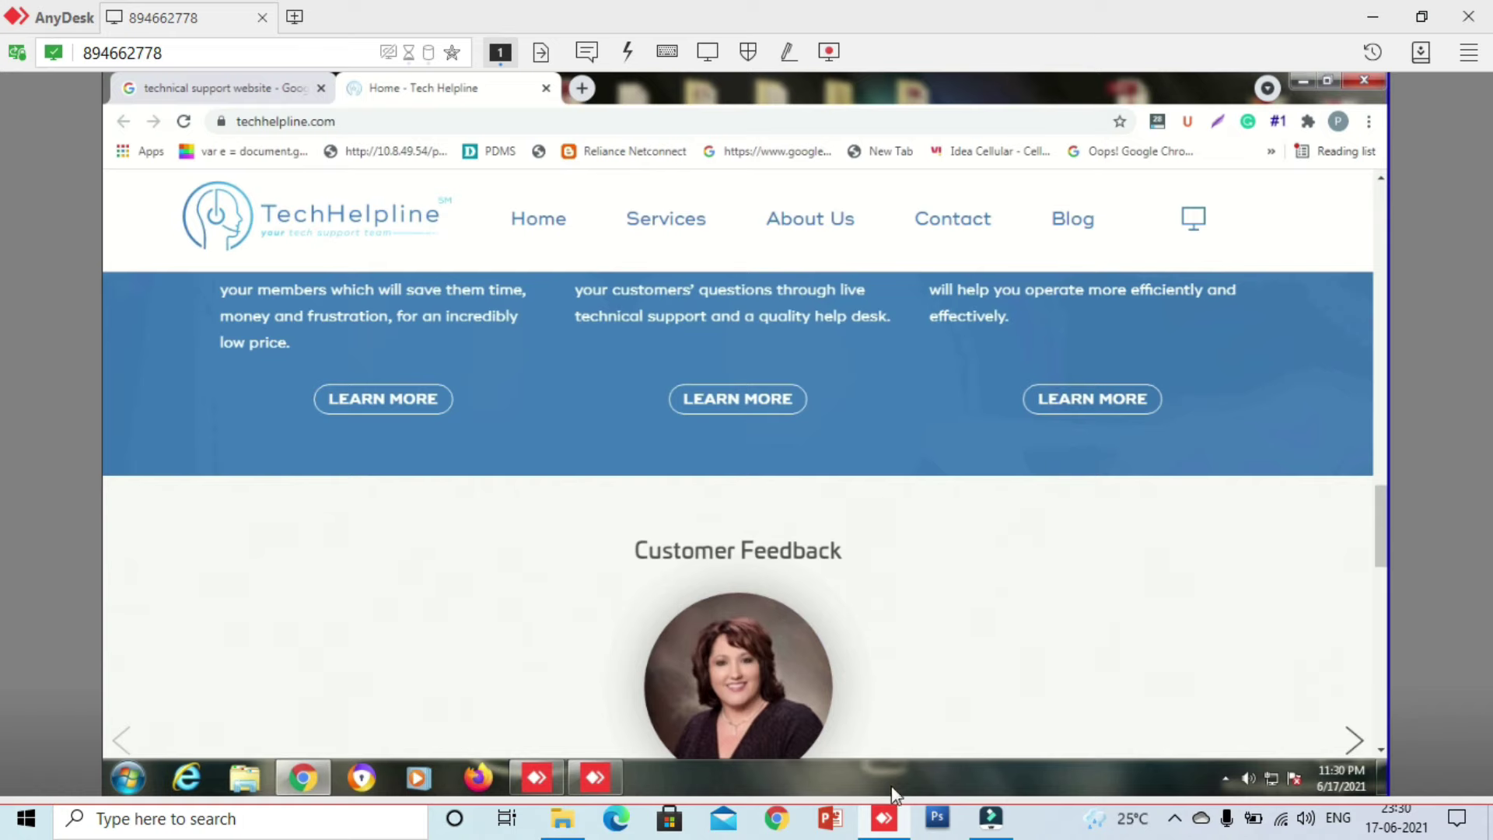
left_click(884, 824)
left_click(884, 824)
mouse_move(881, 829)
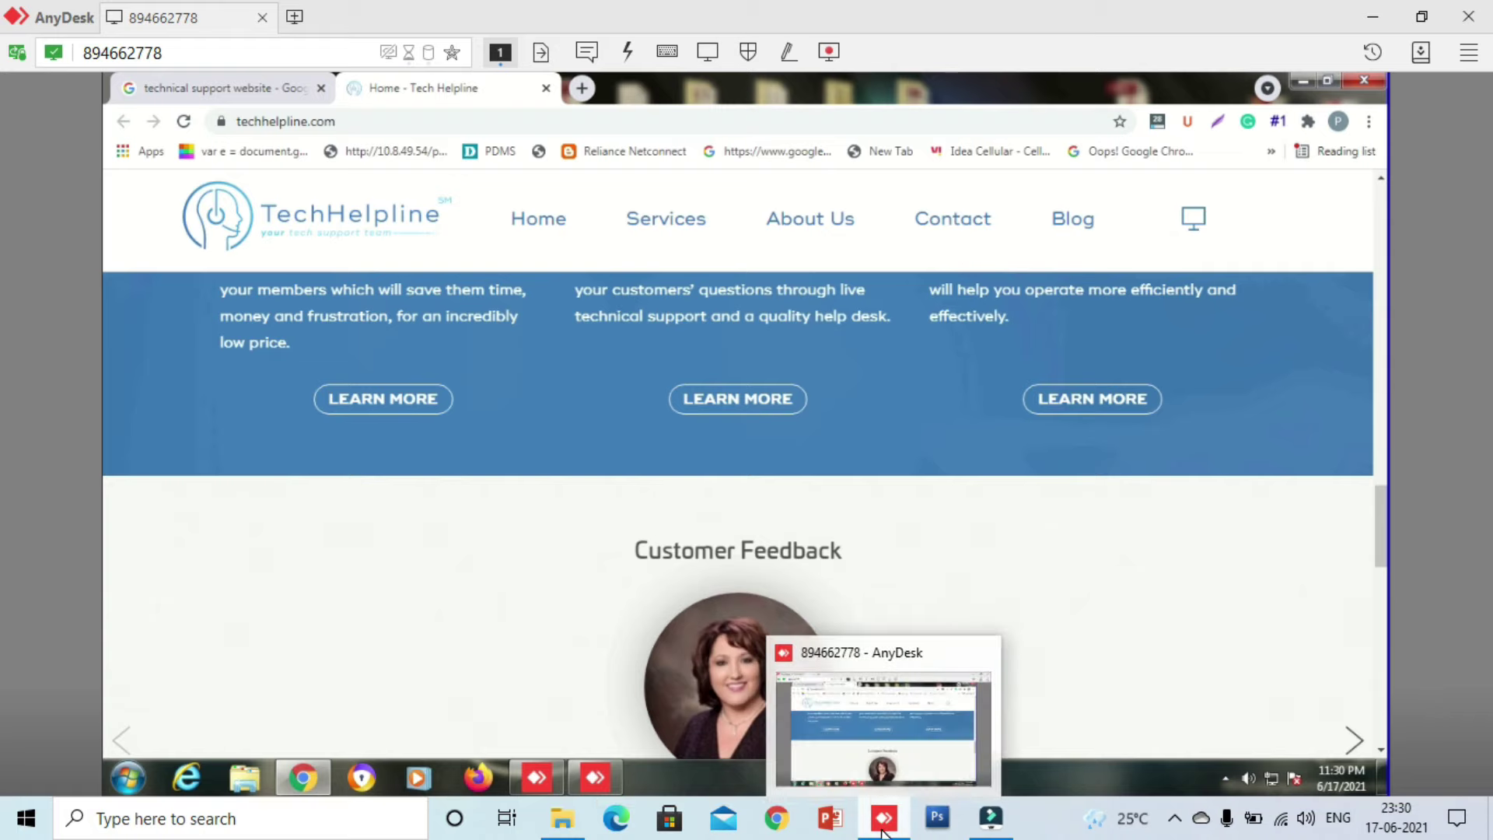
left_click(881, 830)
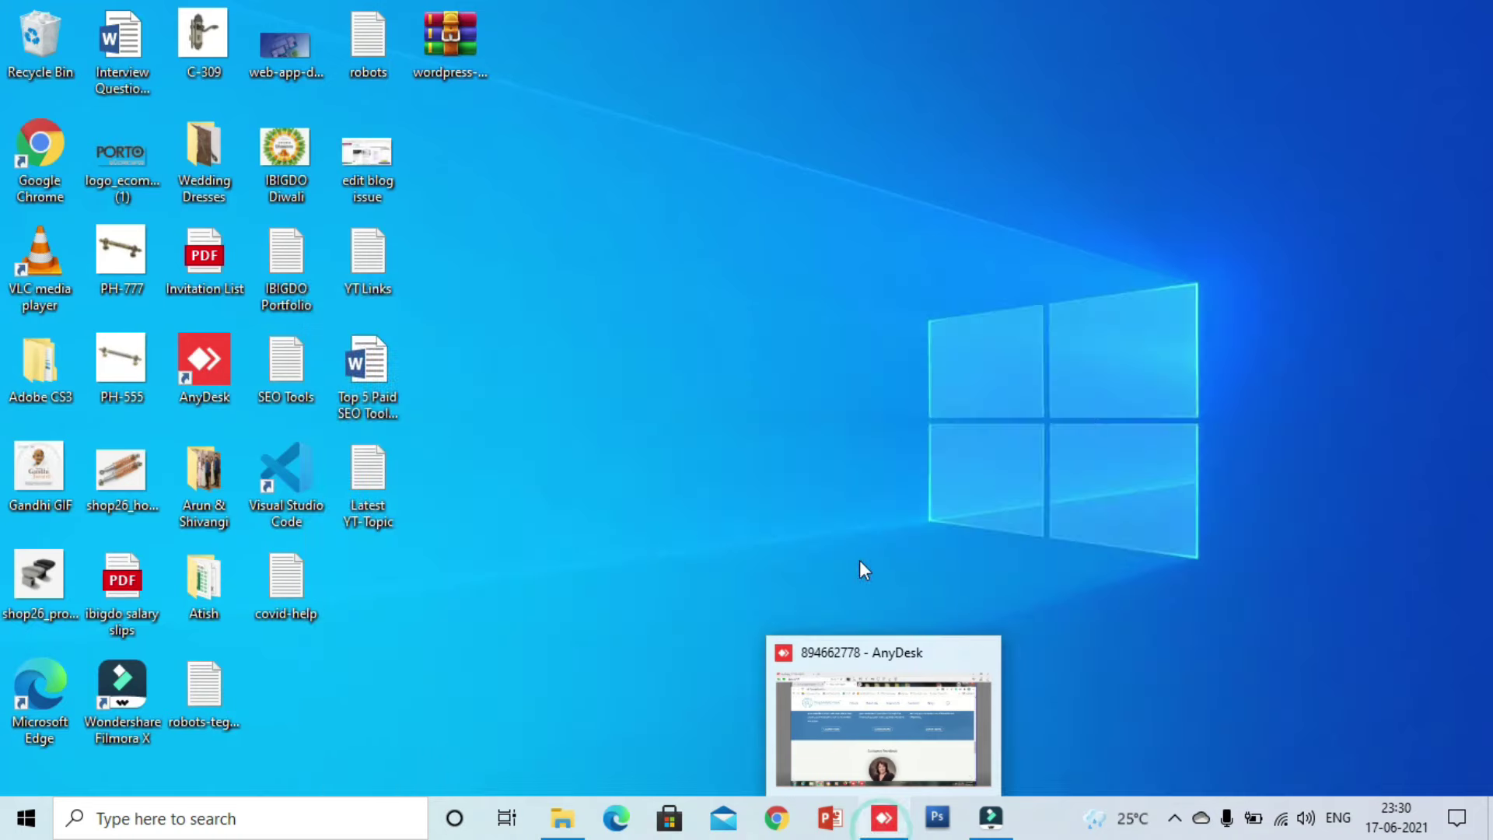
left_click(882, 829)
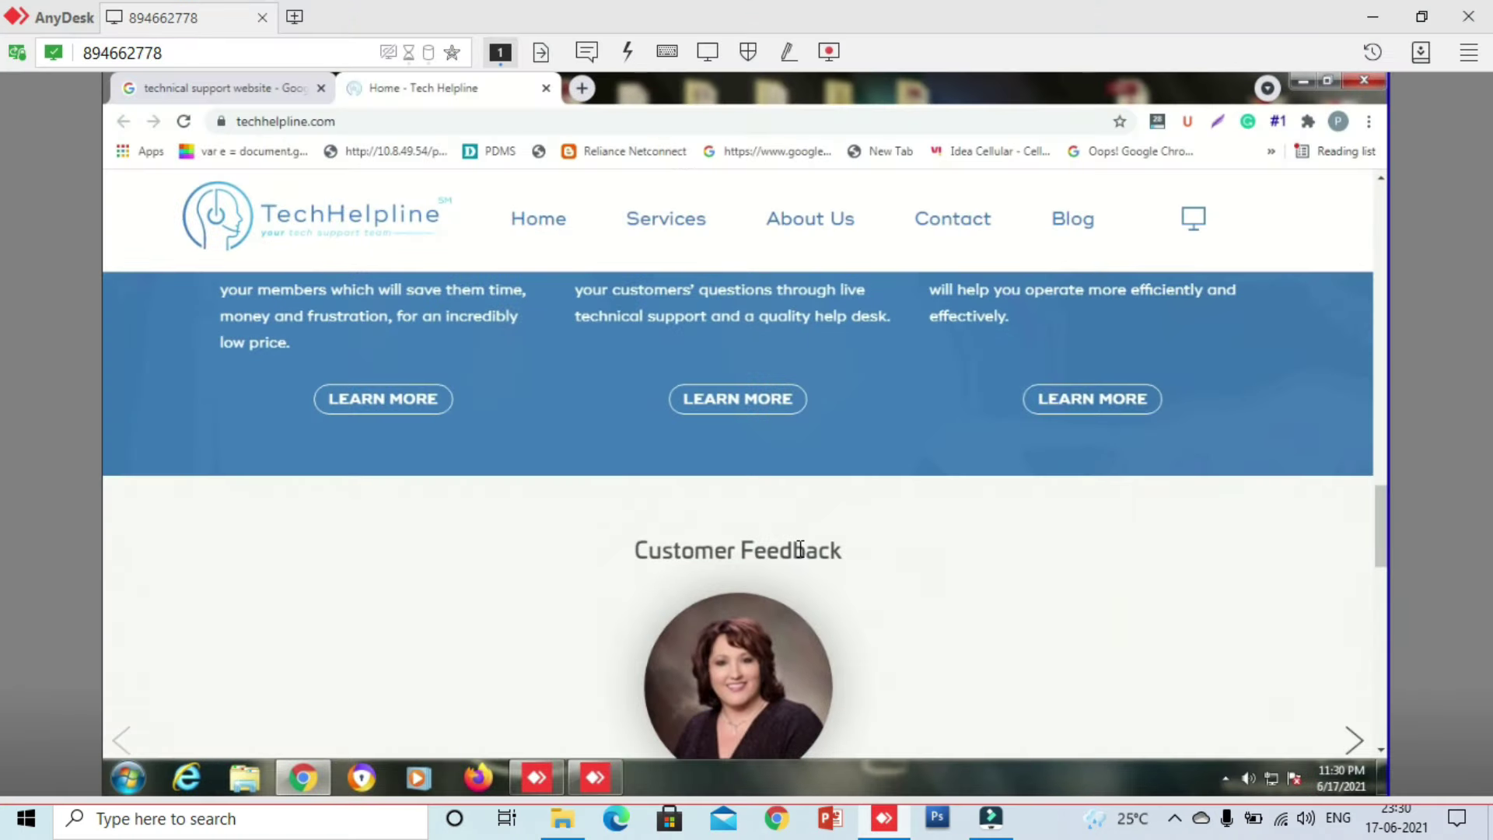